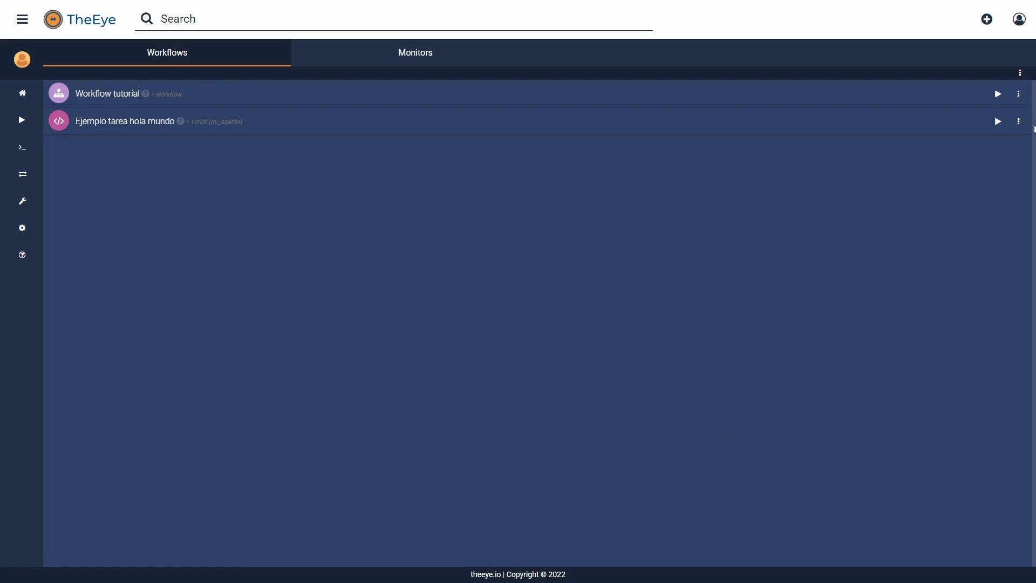
Step: Open the actions menu for Workflow tutorial in the Workflows list
click(1020, 97)
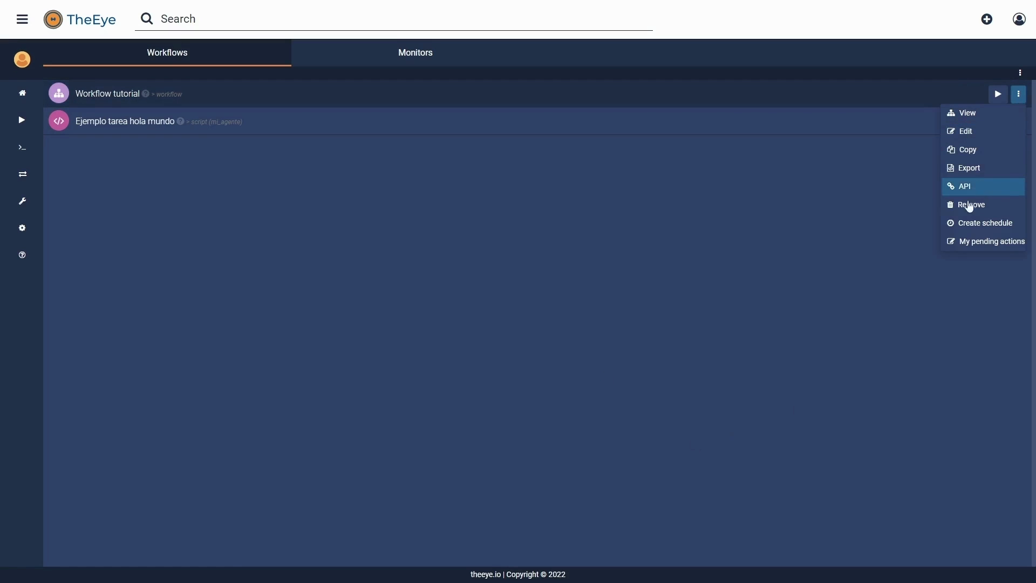
Step: Edit Workflow tutorial and start a new approval task named 'Ejemplo aprobación'
click(966, 132)
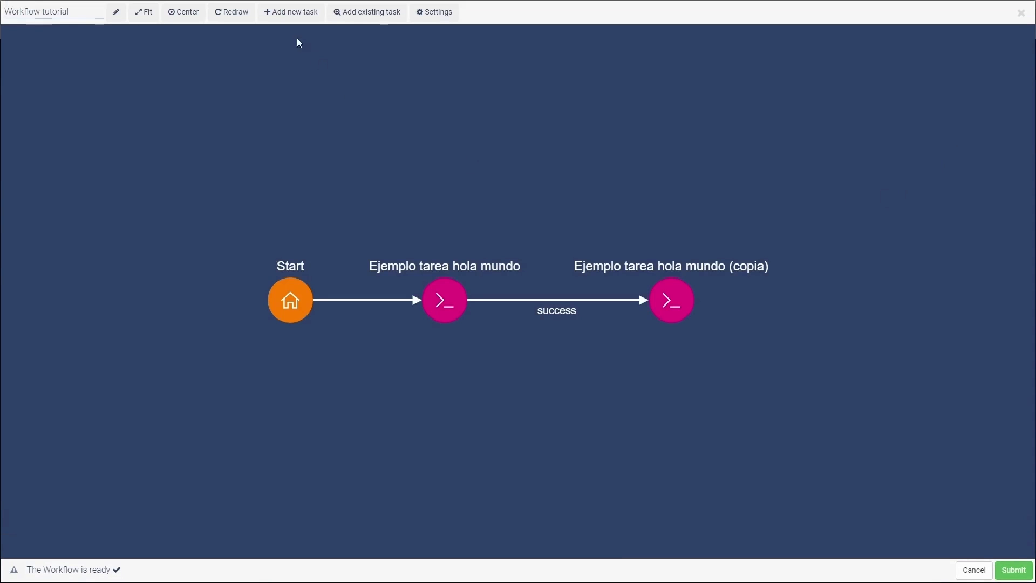
click(288, 21)
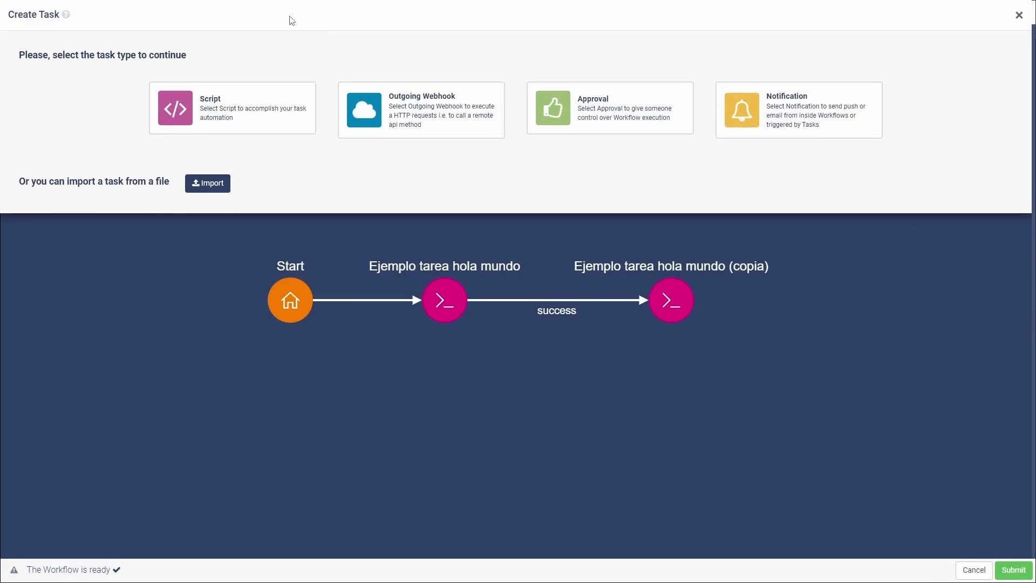
click(577, 112)
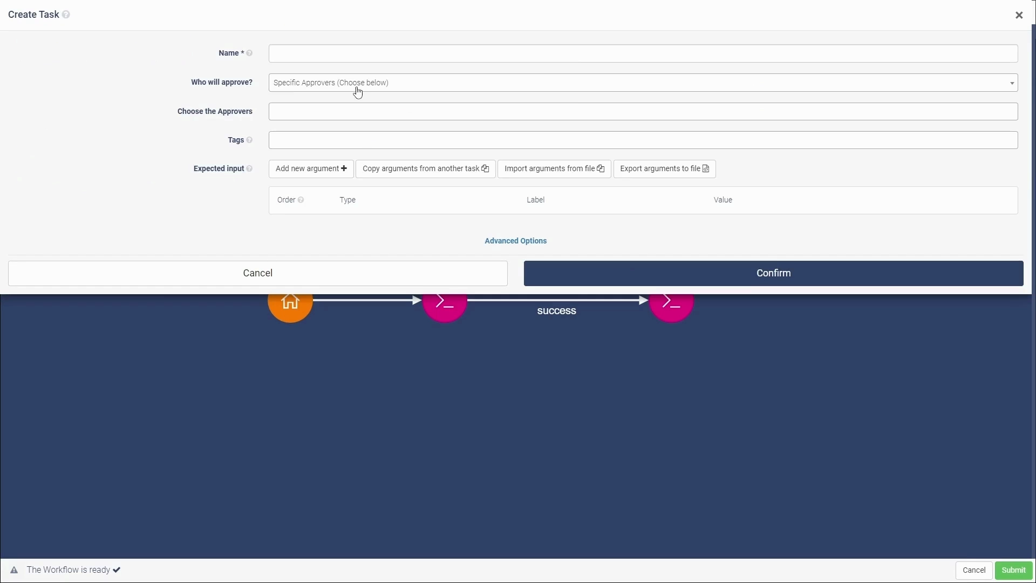
click(396, 46)
text(Ejemplo aprov)
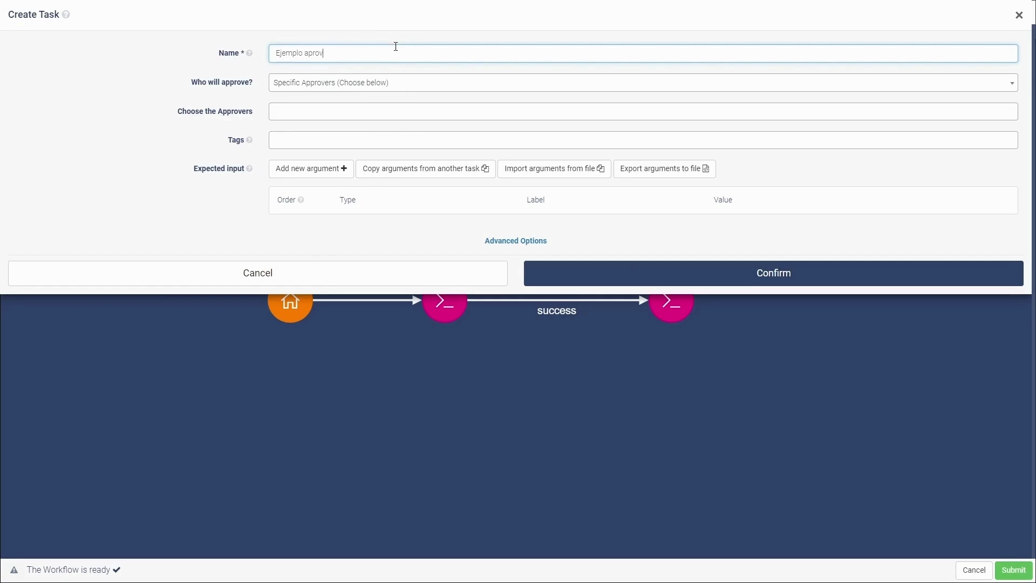
key(BackSpace)
text(bación)
Step: Choose the account owner as the specific approver and create the approval task
click(314, 105)
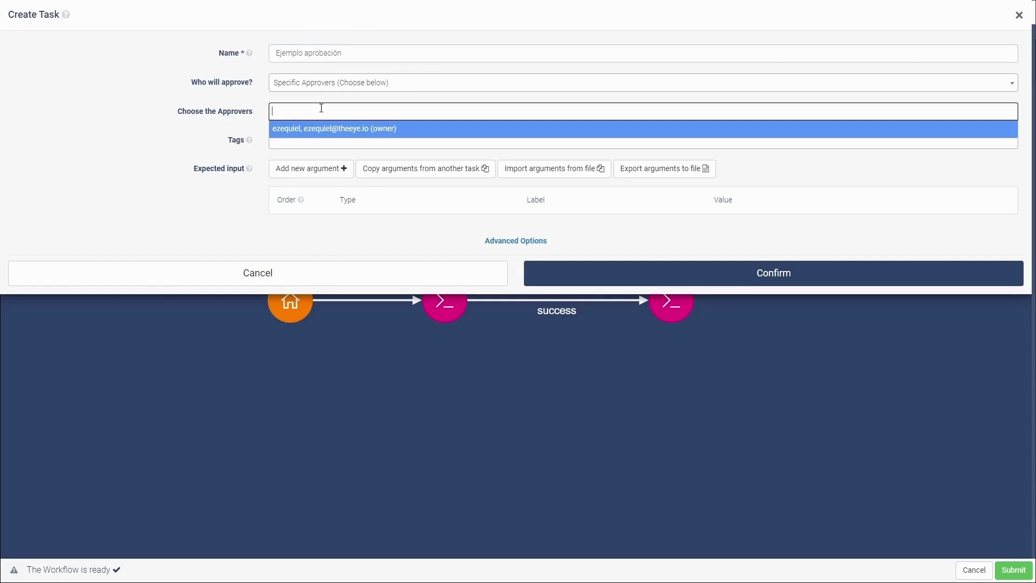
click(352, 132)
click(439, 113)
click(434, 115)
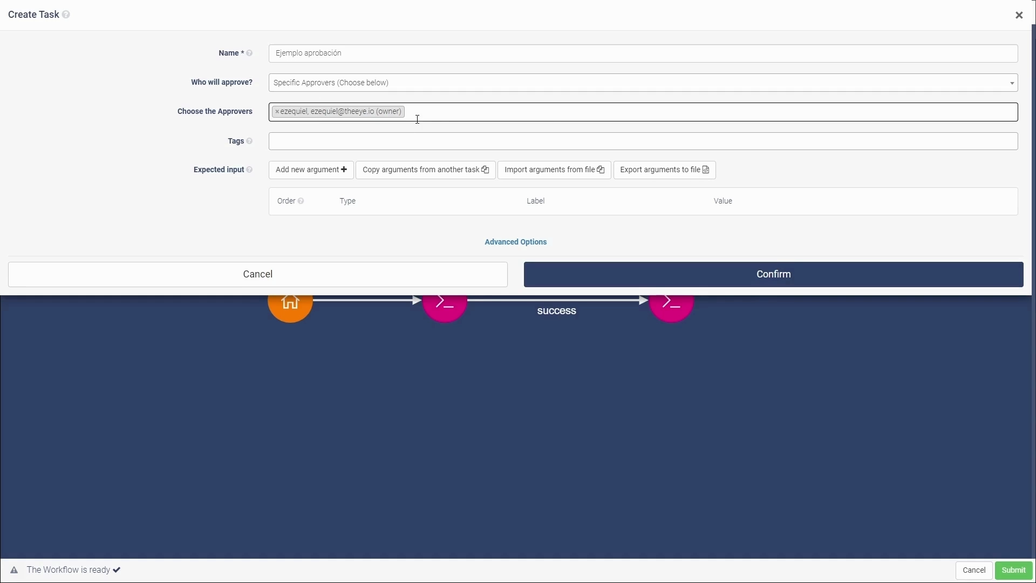
click(362, 87)
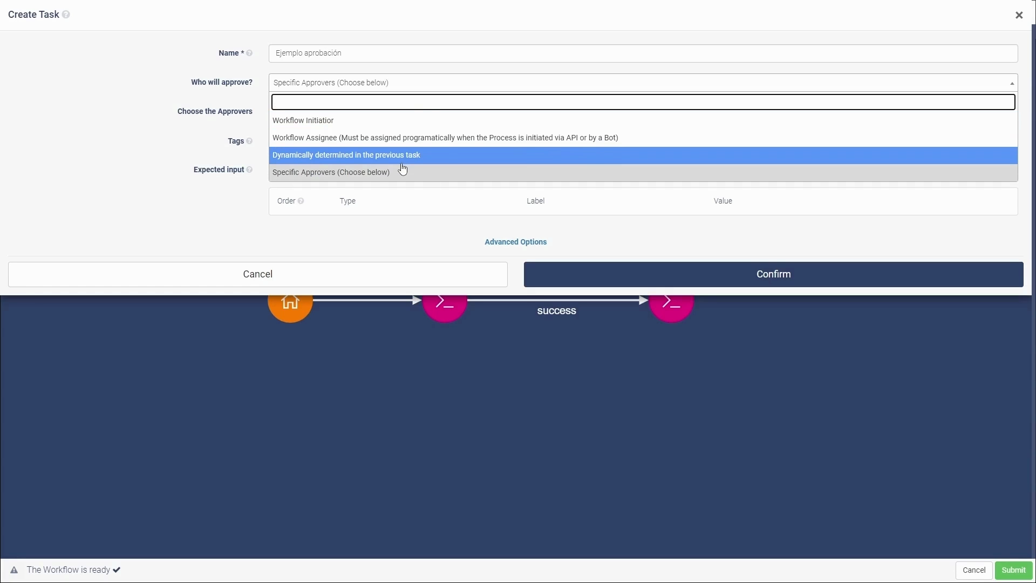
click(301, 87)
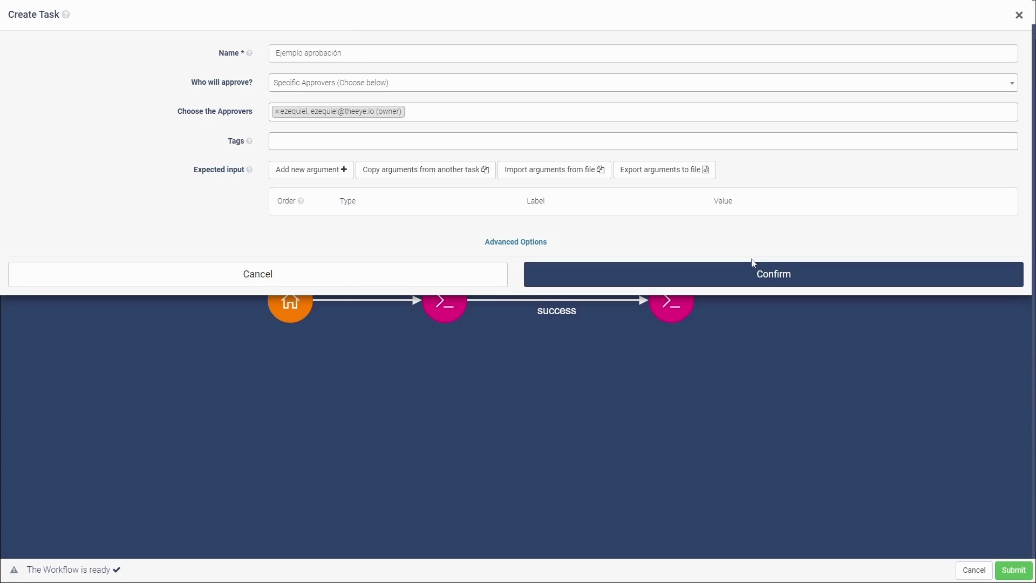
click(765, 286)
Step: Delete the success link between the hola mundo task and its copy
drag(338, 367, 579, 363)
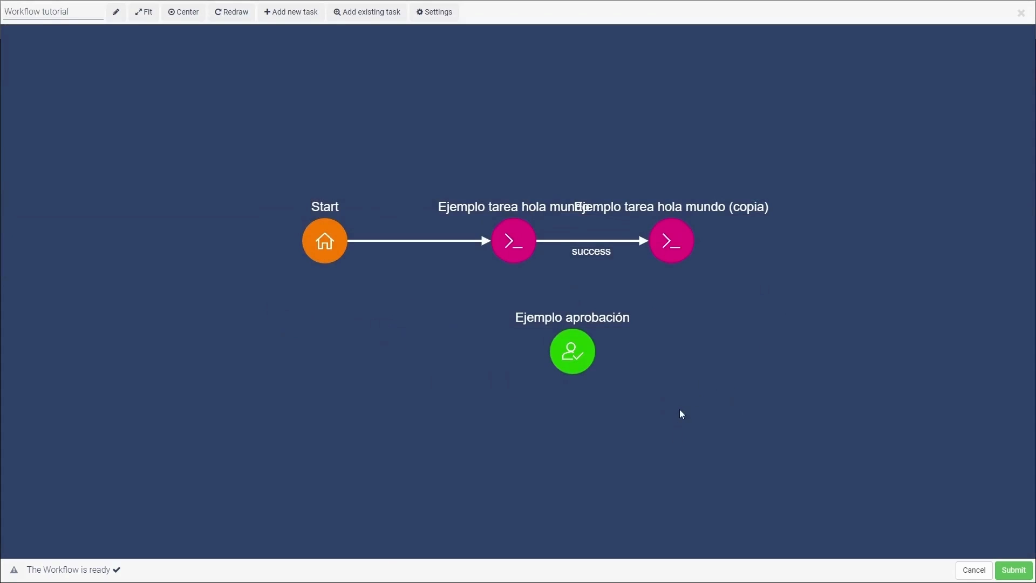
click(578, 245)
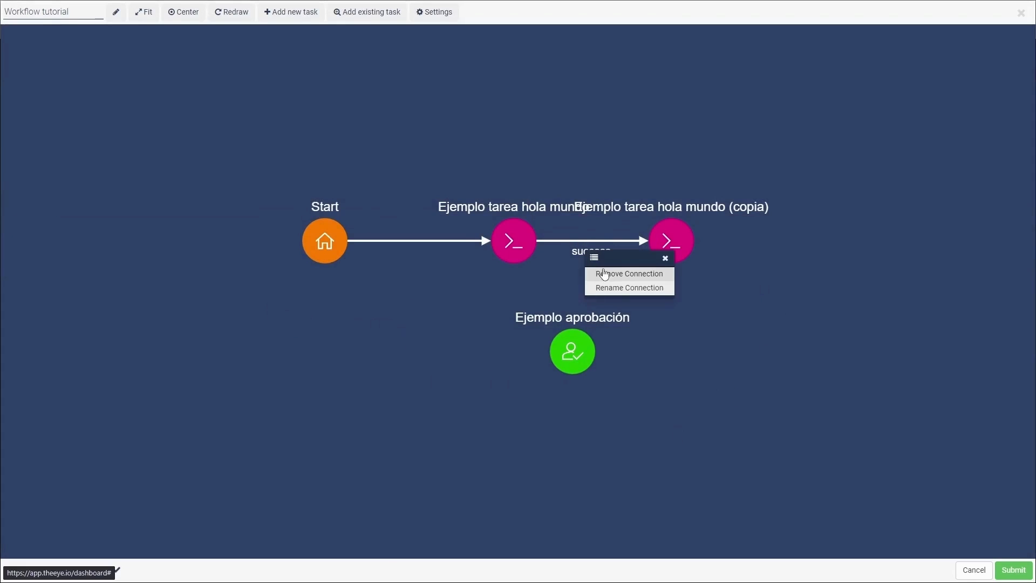
click(604, 271)
click(596, 180)
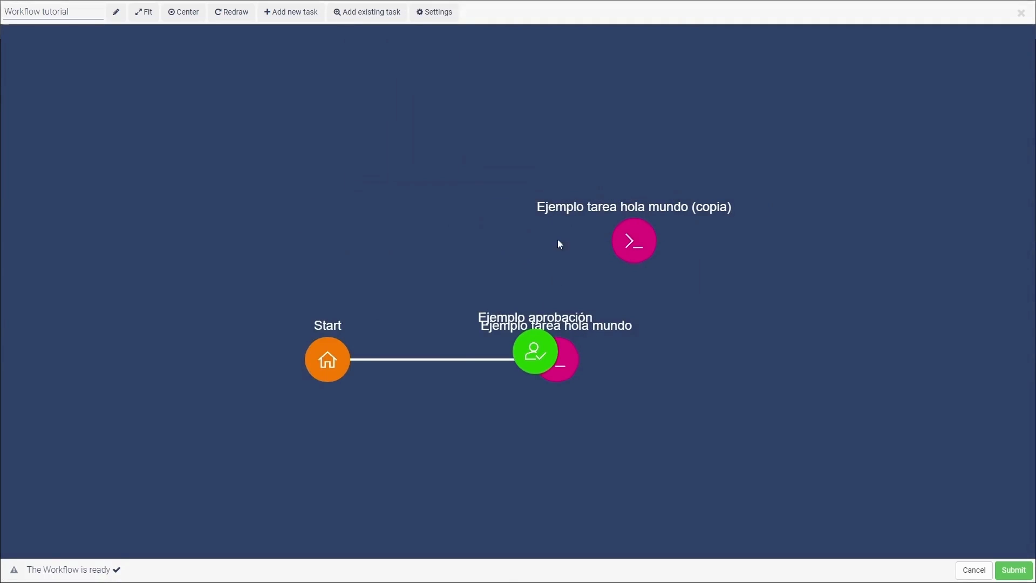
drag(541, 357, 728, 339)
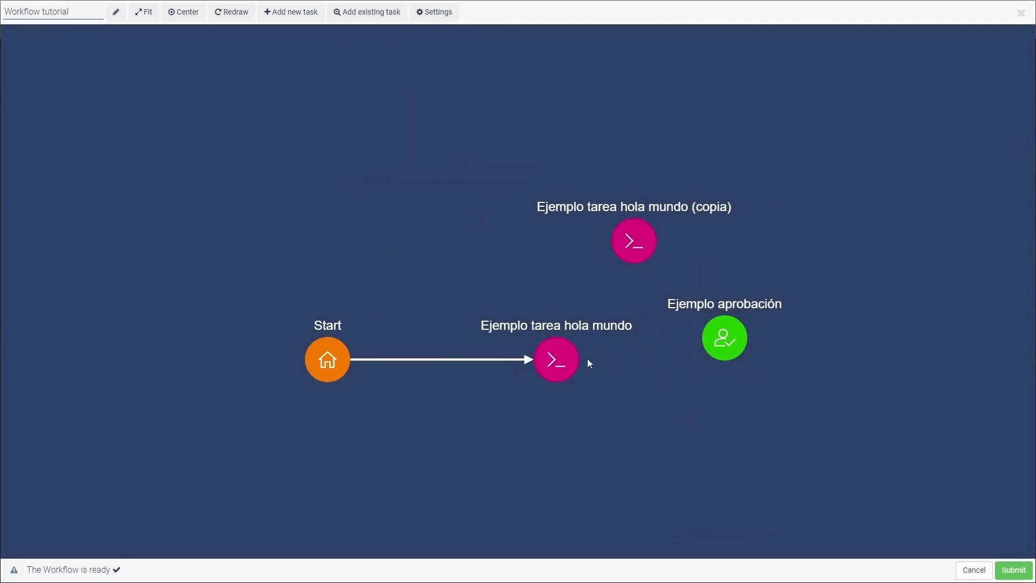
Step: Link hola mundo to Ejemplo aprobación, and Ejemplo aprobación to the copia task, on success
click(583, 365)
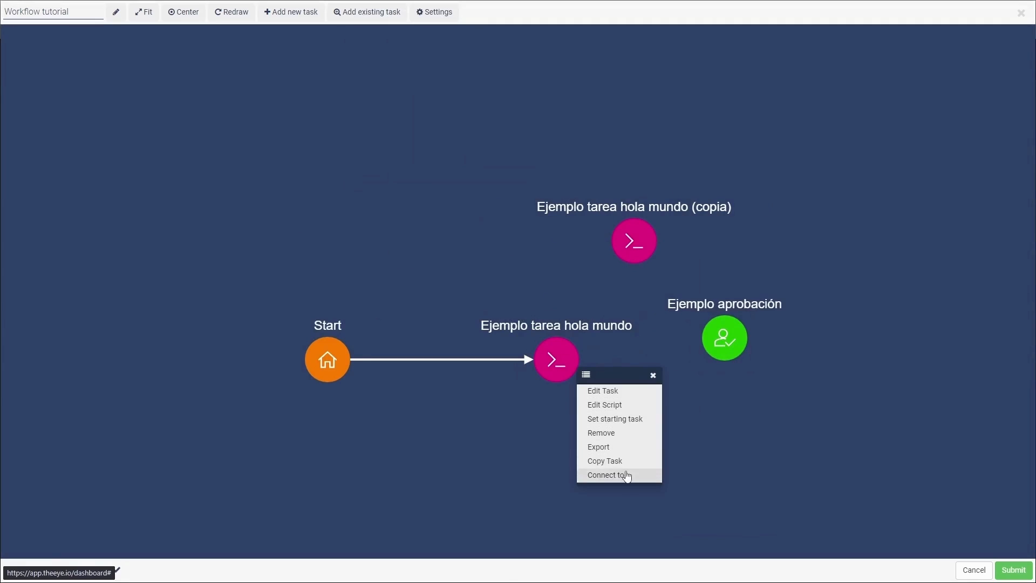
click(605, 475)
click(708, 337)
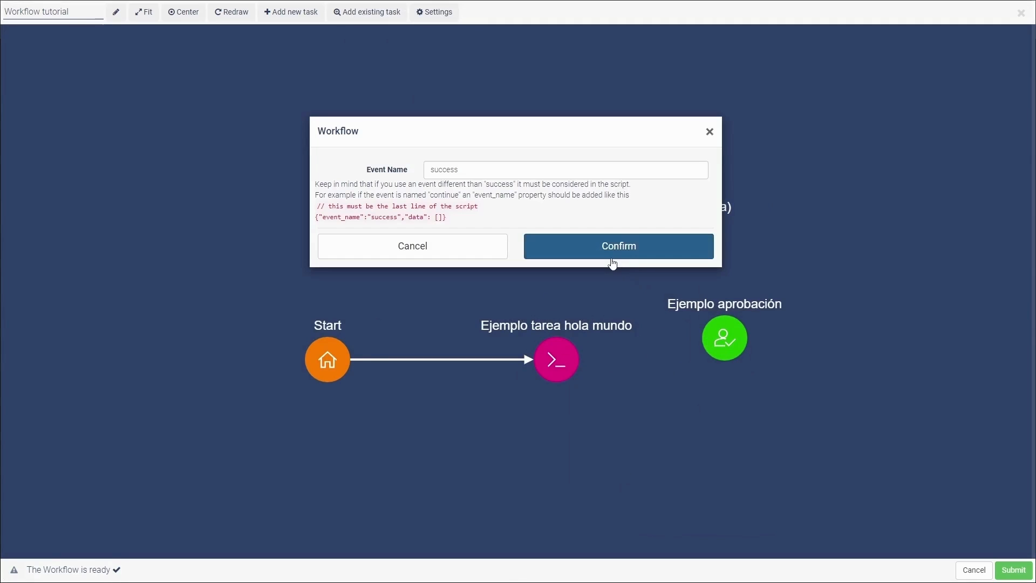
click(612, 256)
right_click(689, 332)
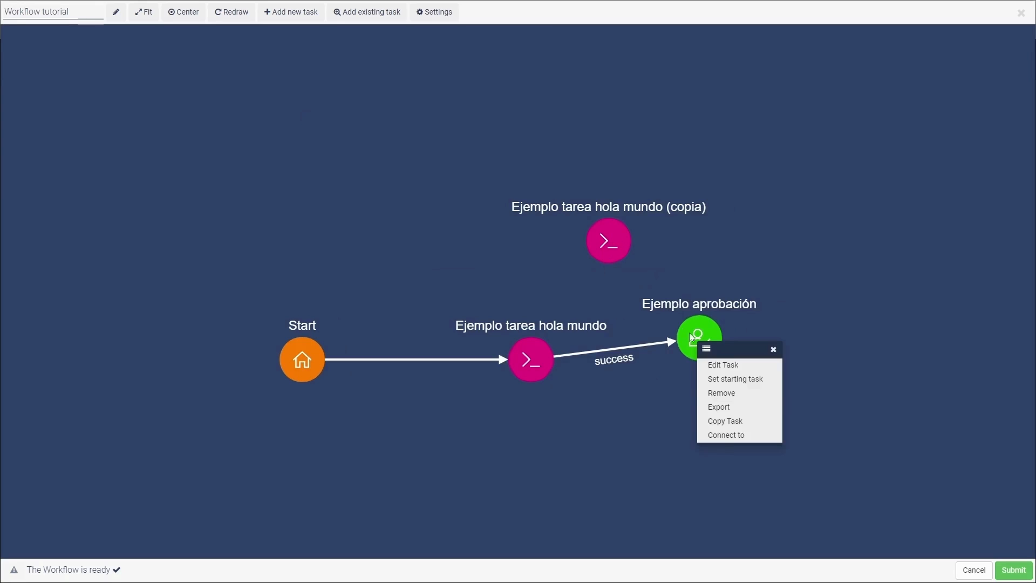
click(729, 437)
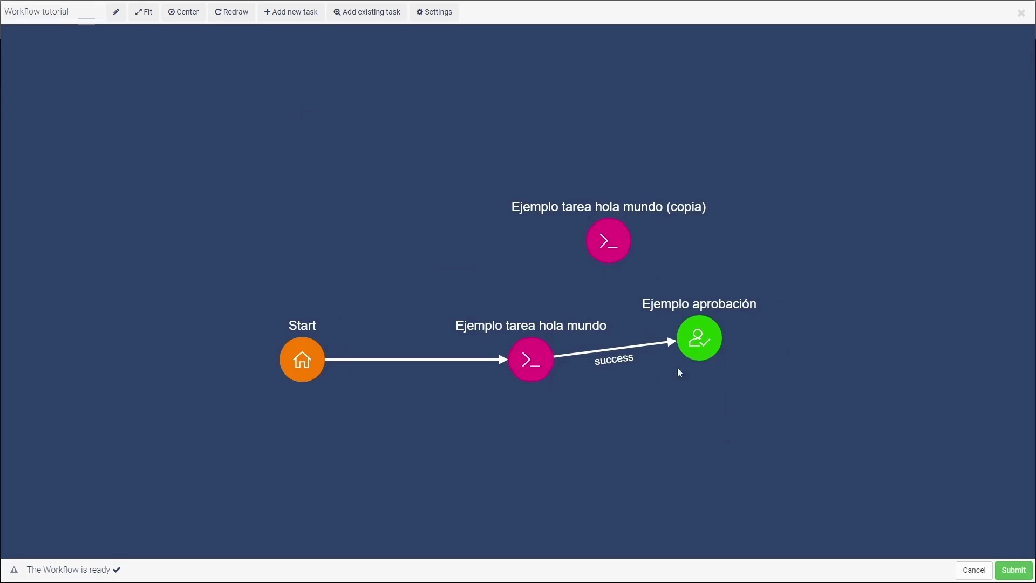
click(615, 255)
click(597, 252)
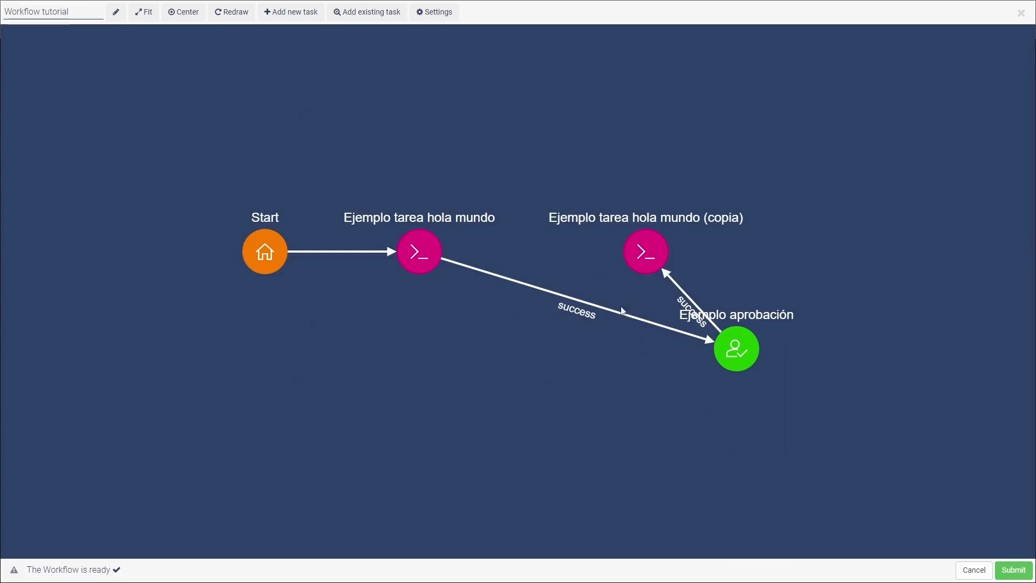
Step: Arrange the three nodes in a row with Redraw and submit the workflow
drag(642, 262, 740, 235)
drag(741, 362, 587, 260)
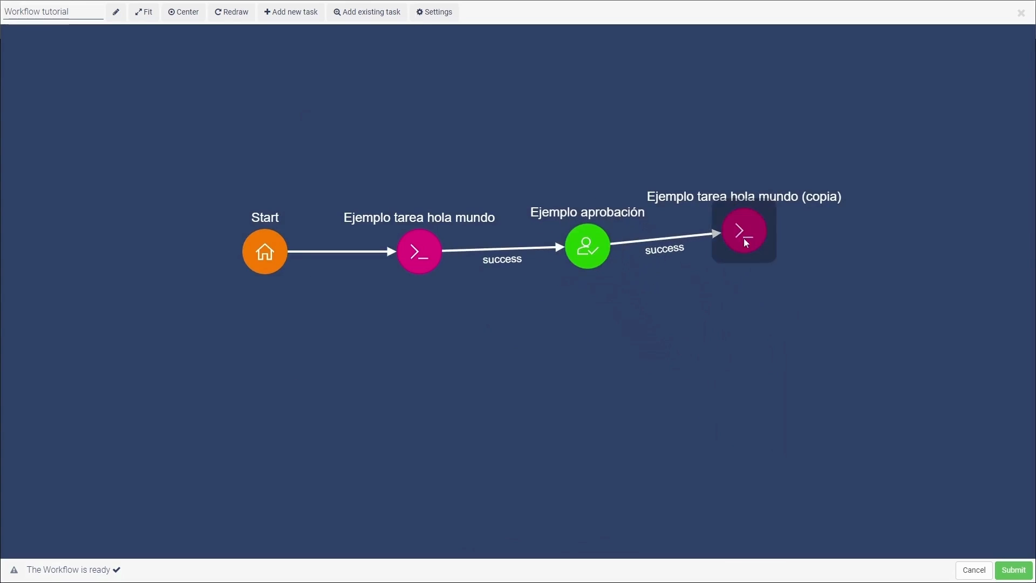
drag(744, 238, 729, 253)
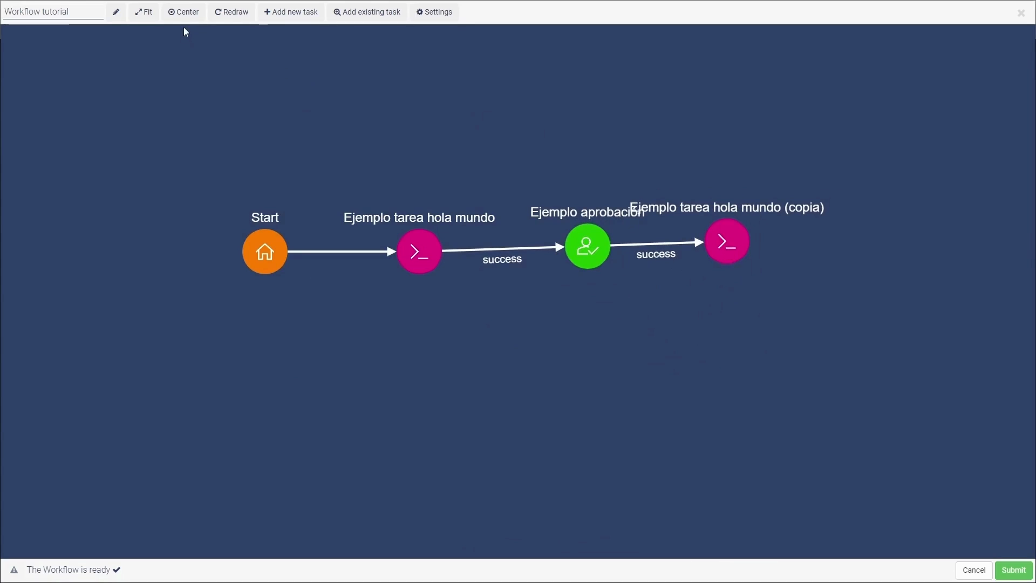
click(232, 15)
drag(763, 297, 753, 299)
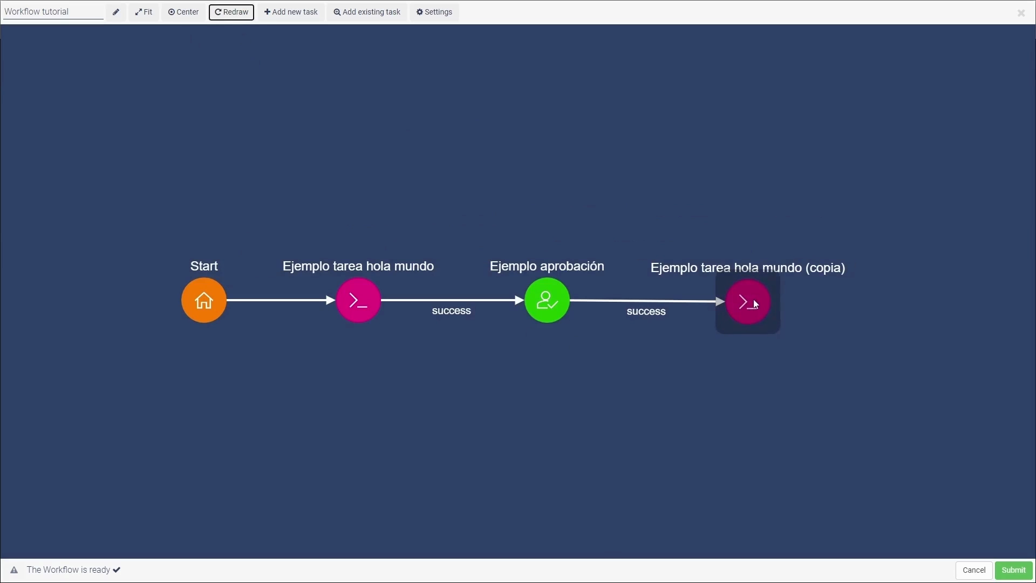
click(1014, 570)
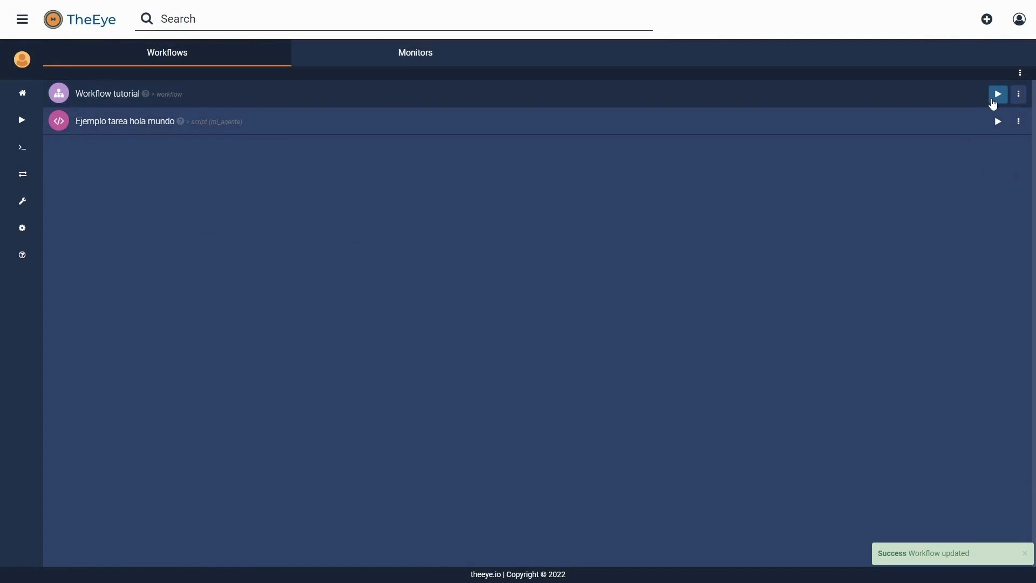
Step: Run Workflow tutorial with Tu nombre set to Juan
click(996, 97)
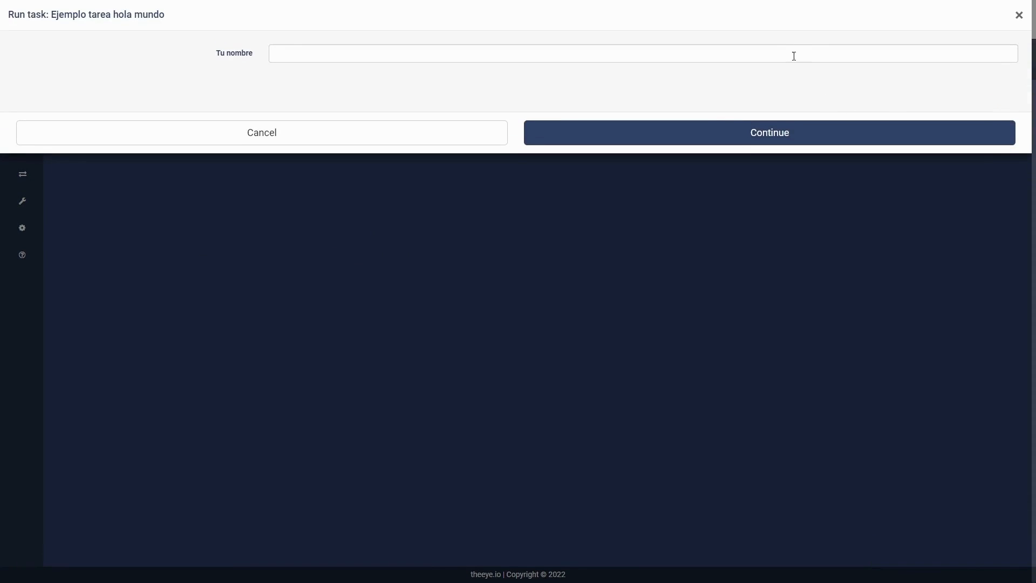
click(794, 56)
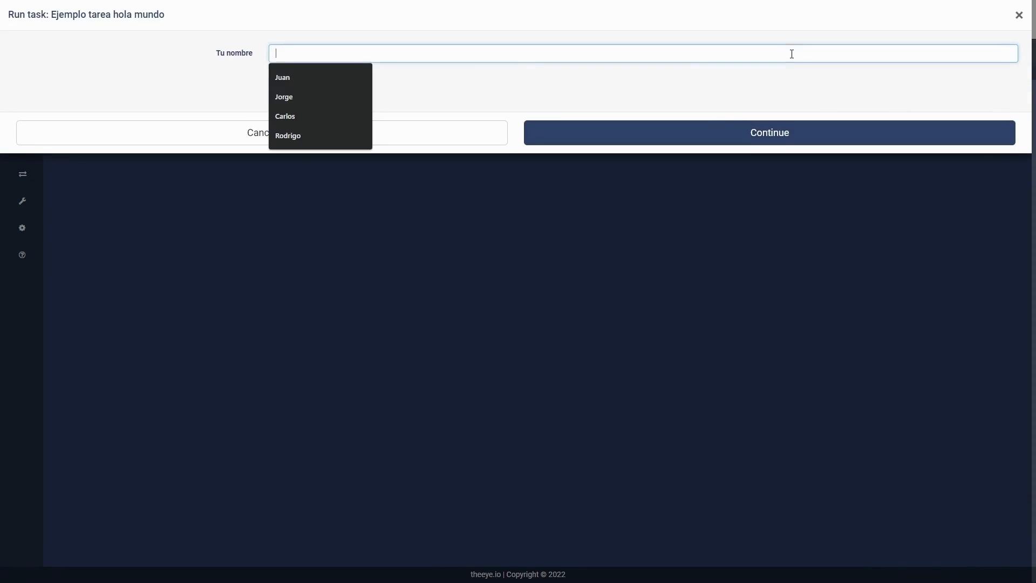
click(356, 80)
click(569, 132)
click(596, 154)
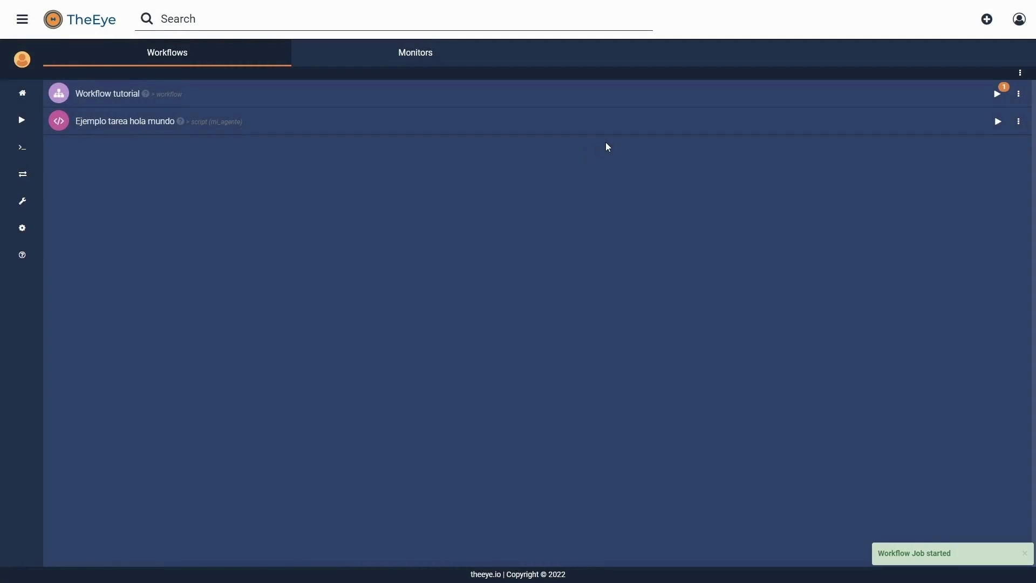
Step: Approve the pending Ejemplo aprobación task and expand the execution's task runs
click(643, 96)
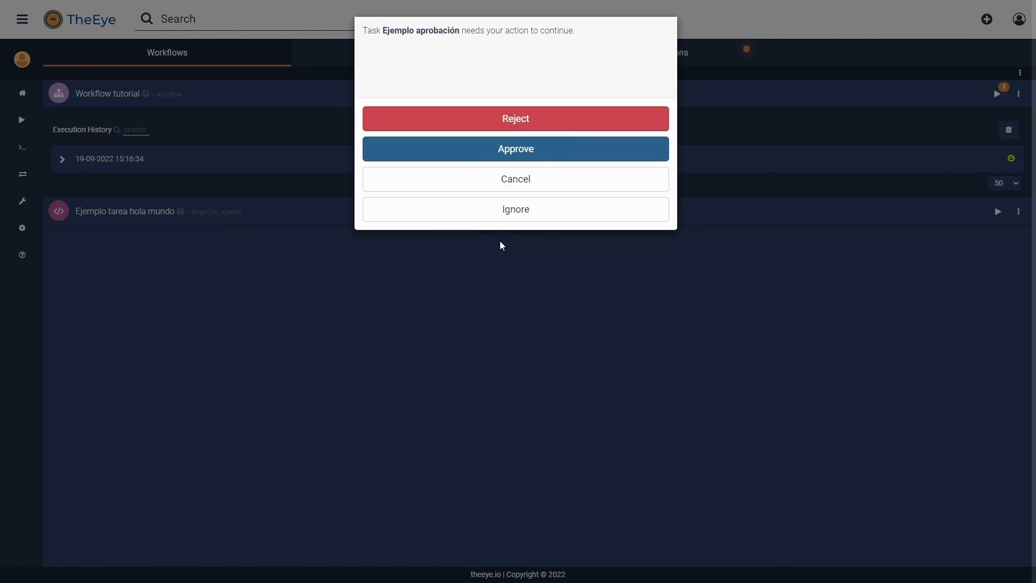
click(572, 158)
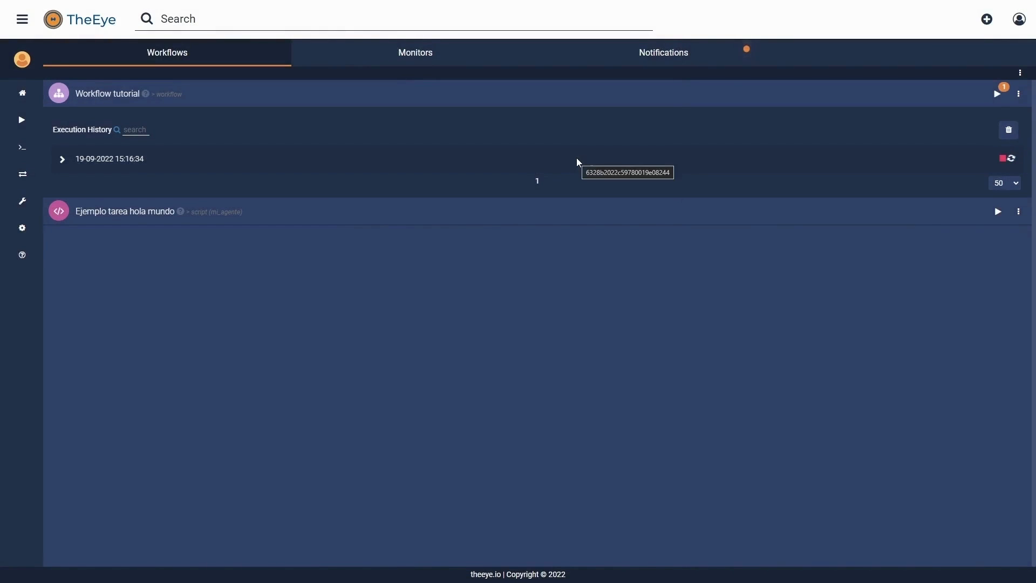
click(577, 160)
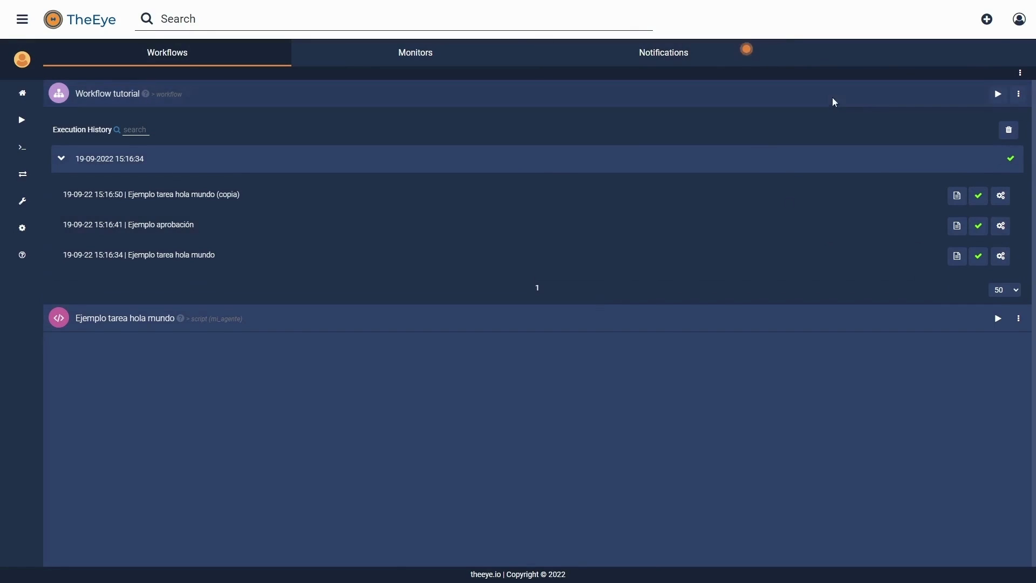
click(708, 47)
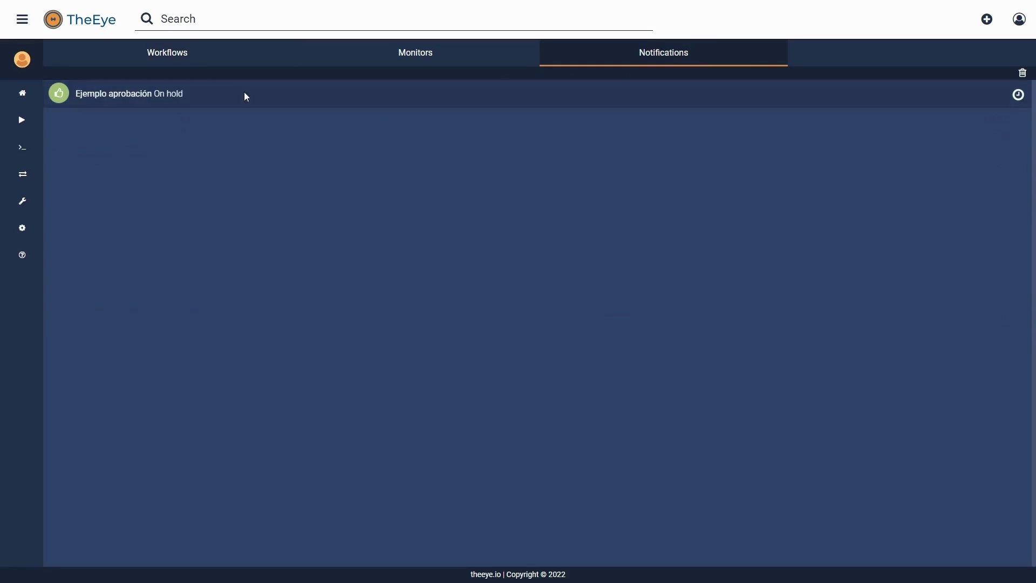
click(149, 94)
drag(149, 93, 107, 91)
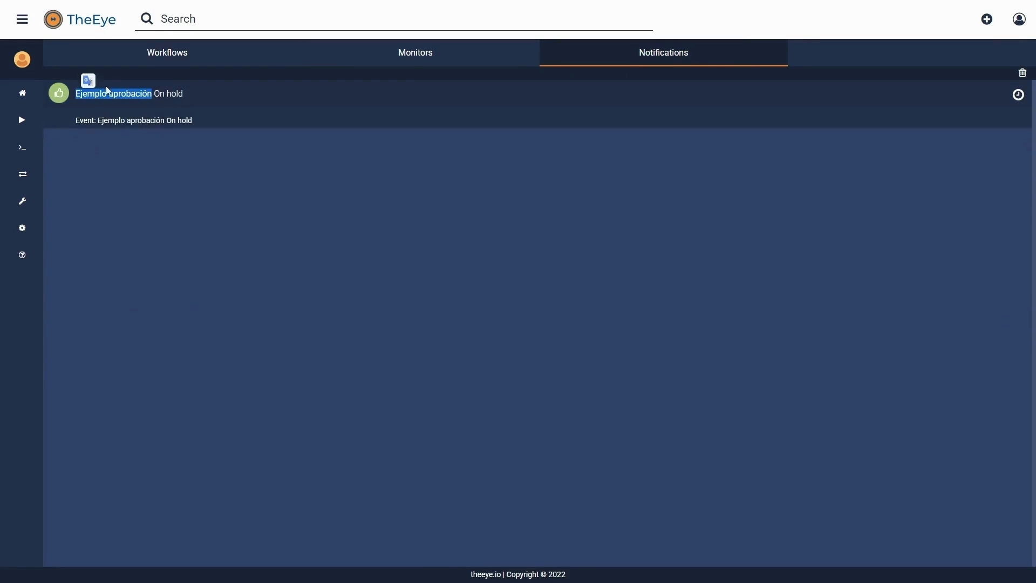
click(192, 92)
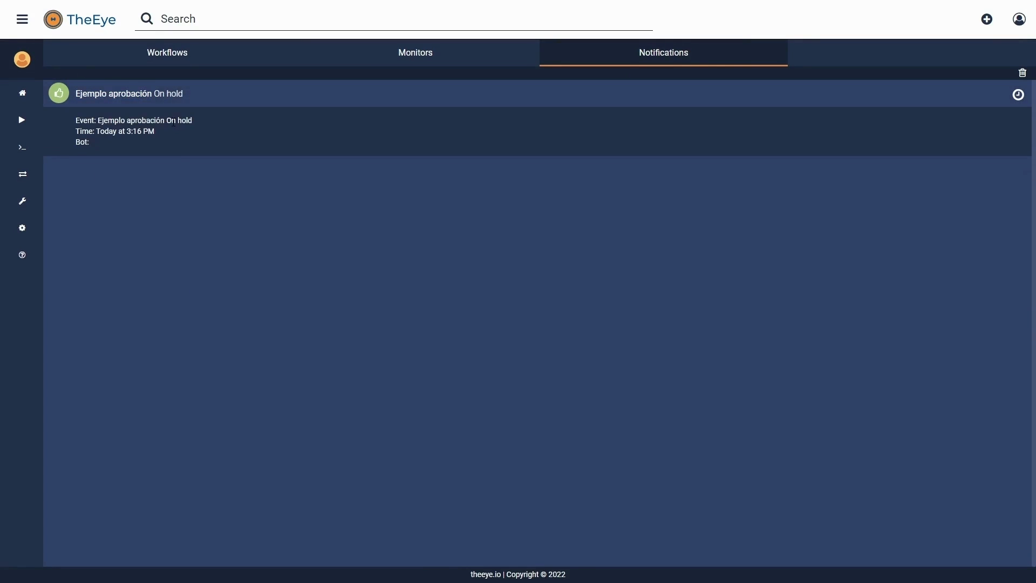
click(196, 53)
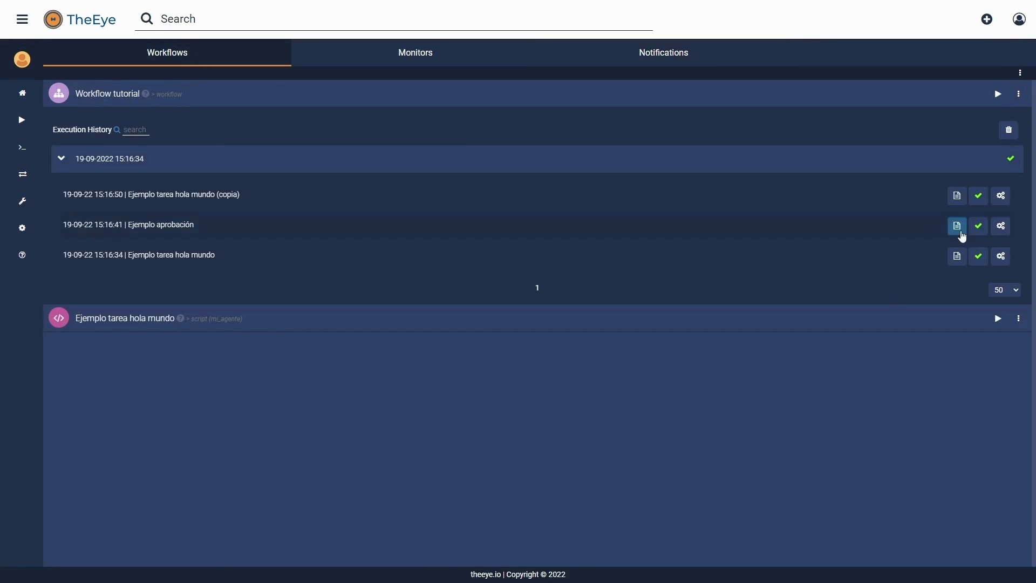
click(958, 196)
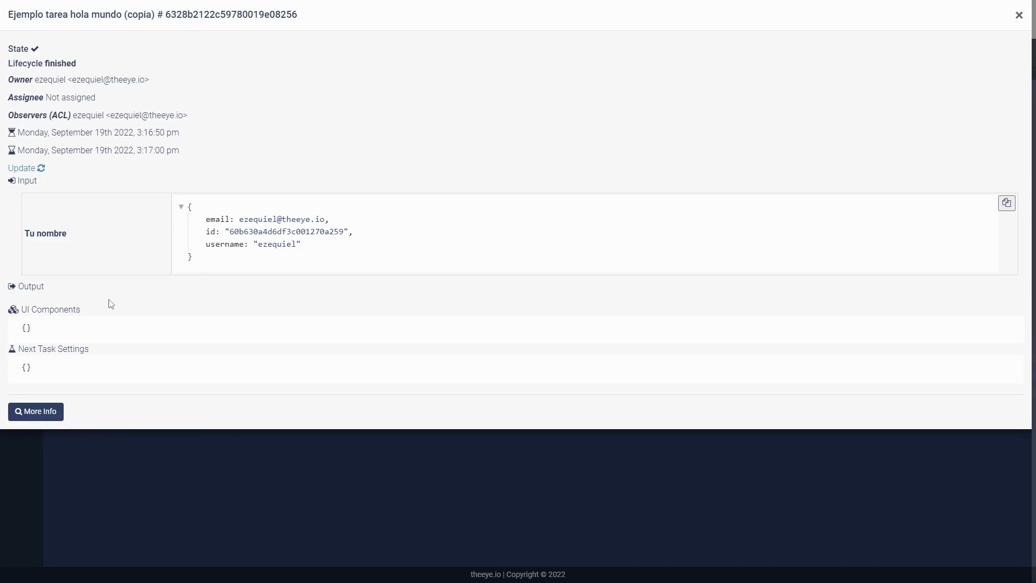
drag(197, 257, 186, 209)
click(248, 266)
drag(187, 209, 308, 273)
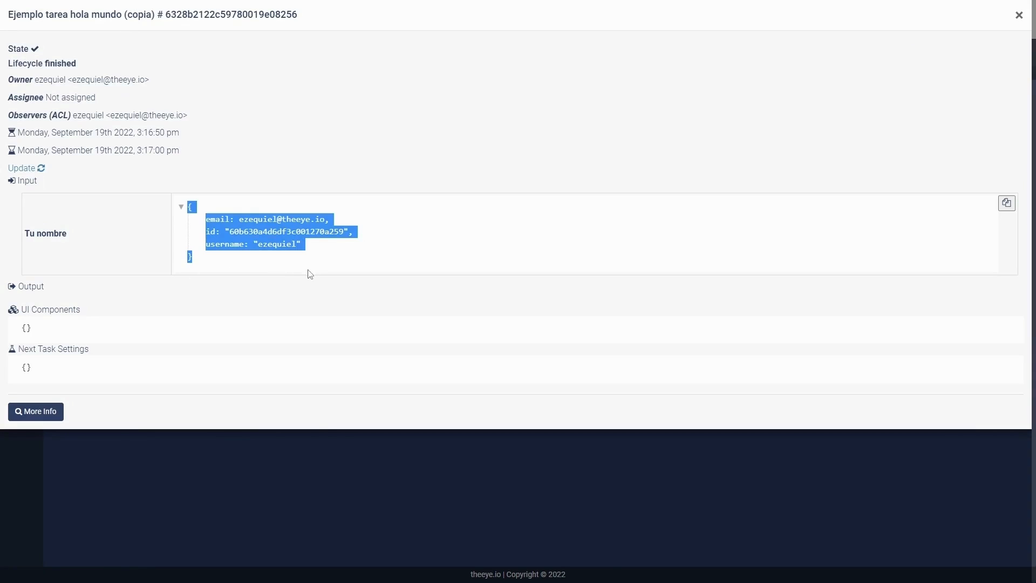
click(409, 243)
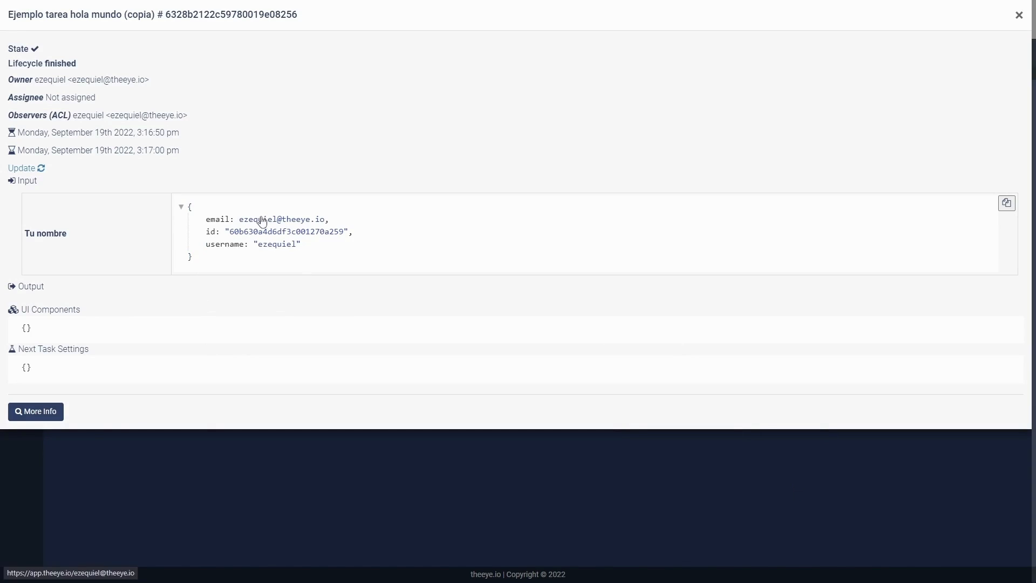
triple_click(279, 242)
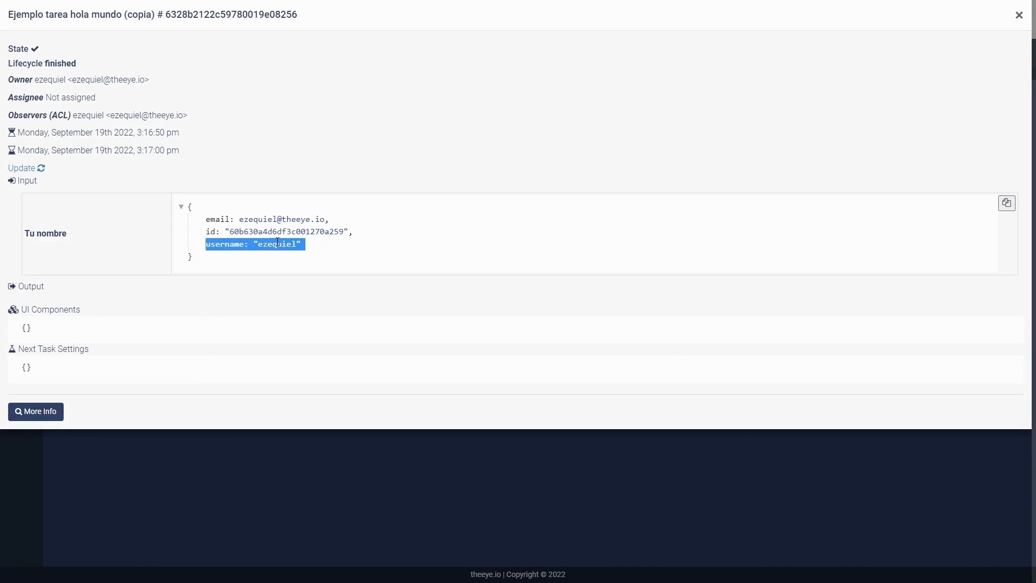
click(389, 258)
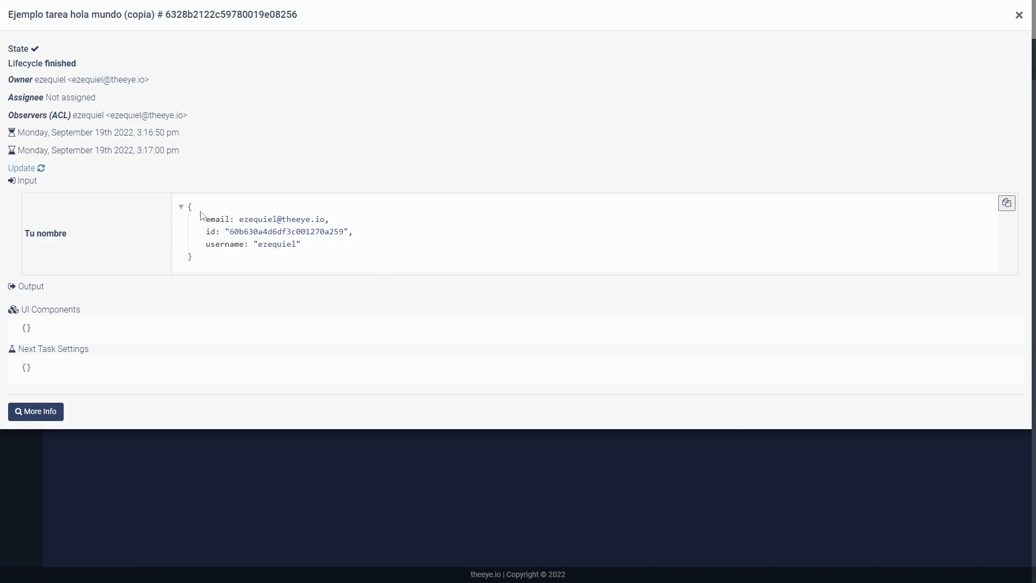
click(1018, 16)
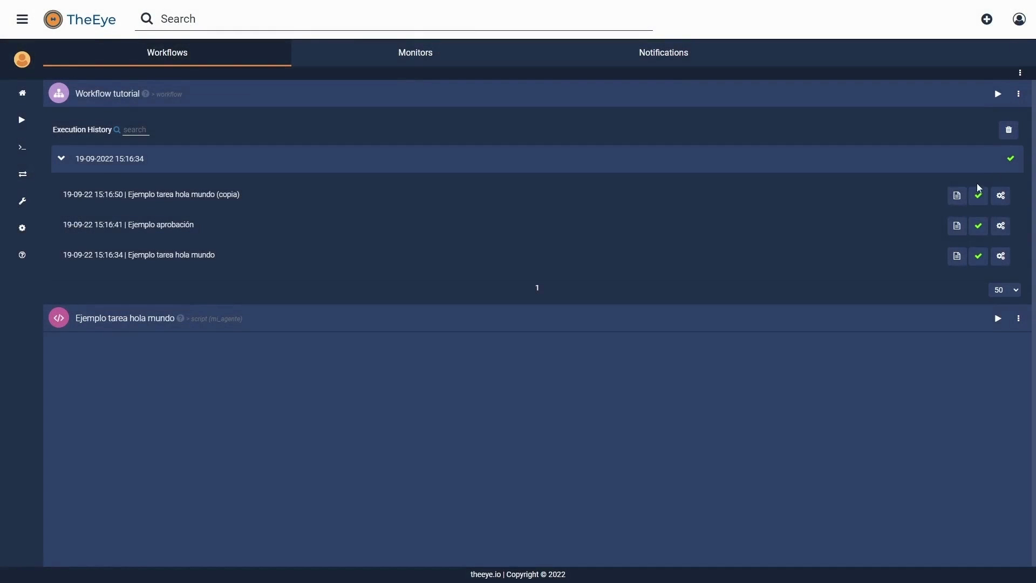
click(953, 261)
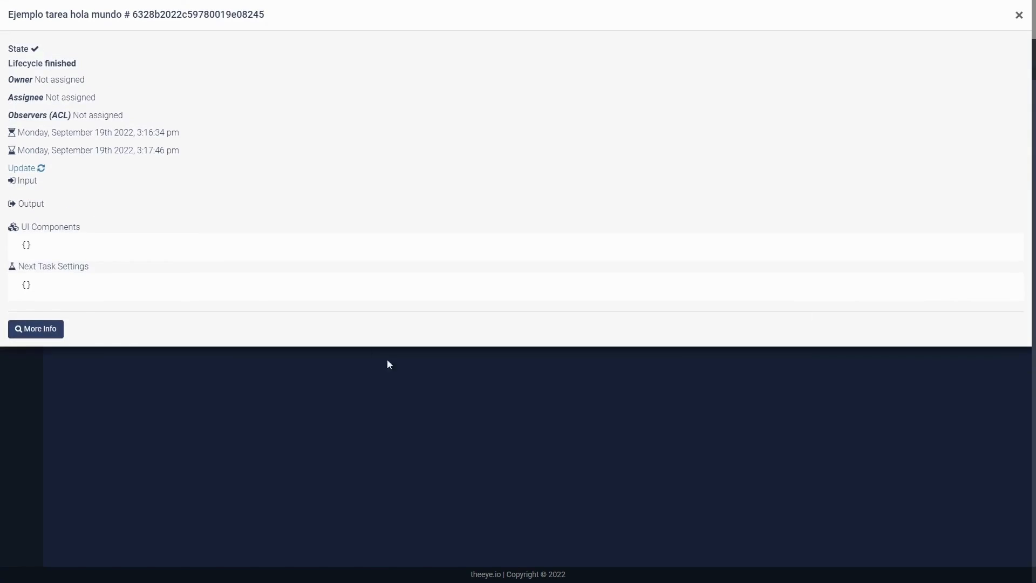
triple_click(190, 242)
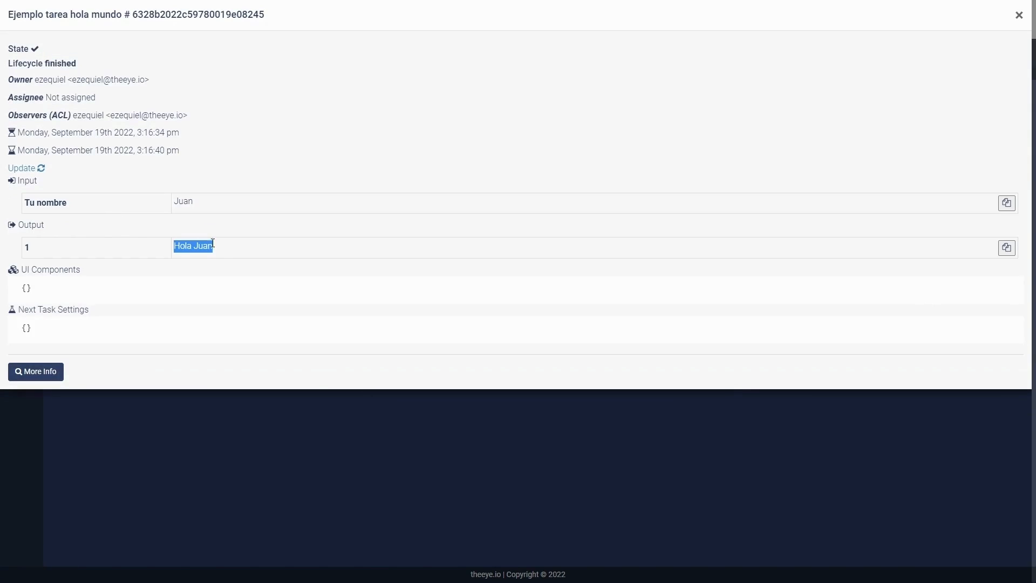
click(1019, 15)
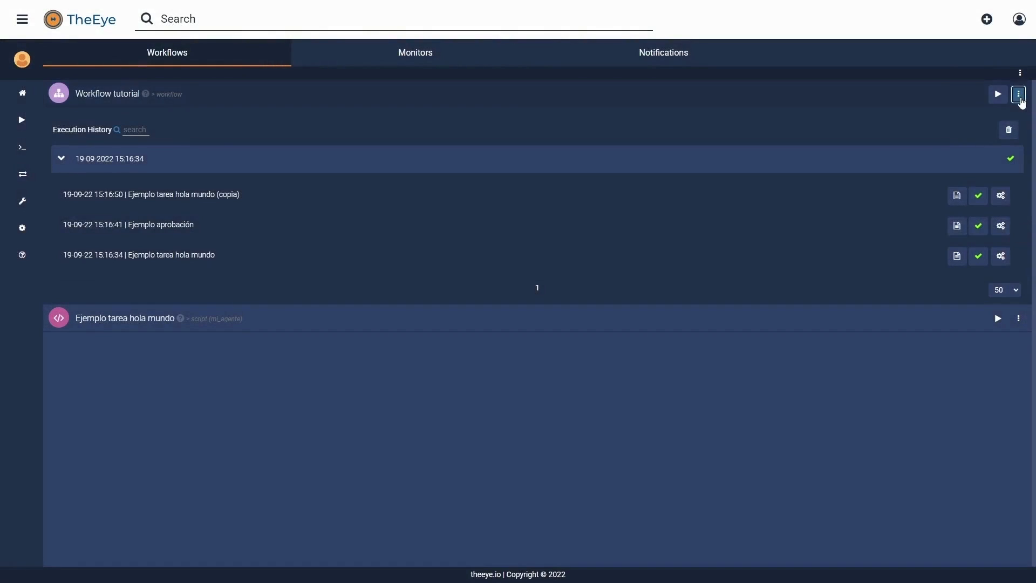
Step: Collapse the execution history and open the Ejemplo aprobación task for editing
click(1019, 94)
click(998, 129)
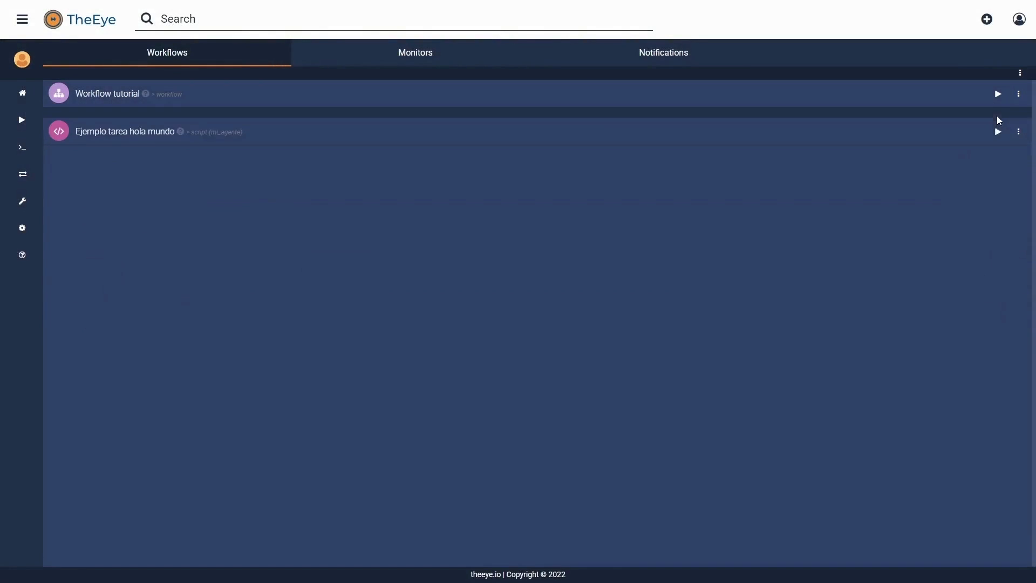
click(1019, 94)
click(998, 130)
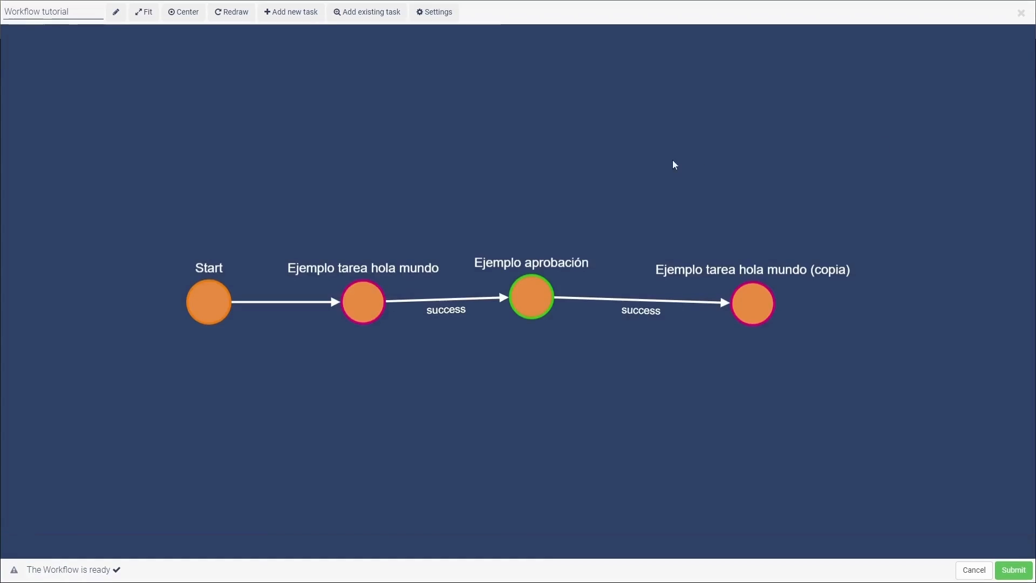
click(539, 300)
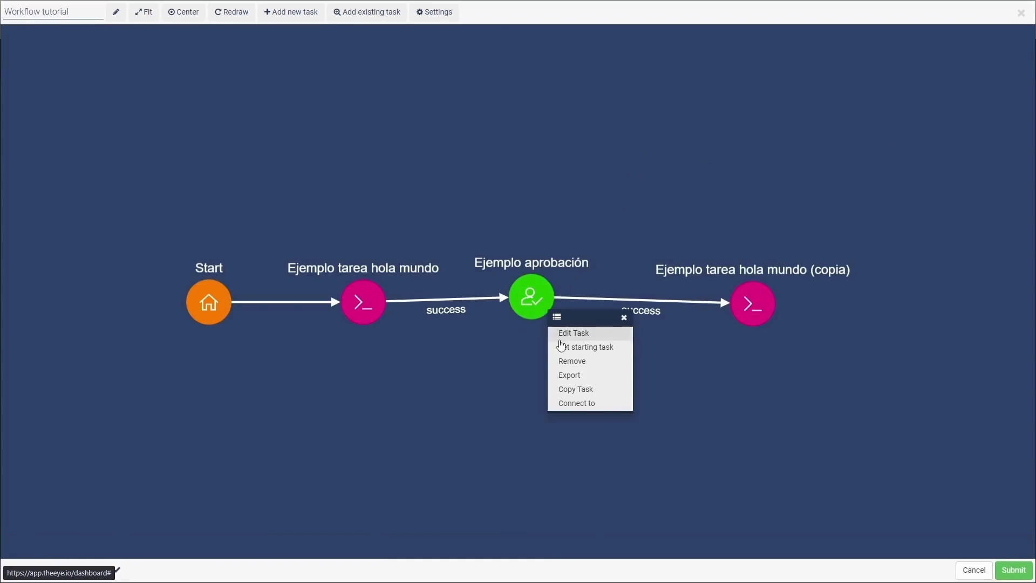
click(597, 334)
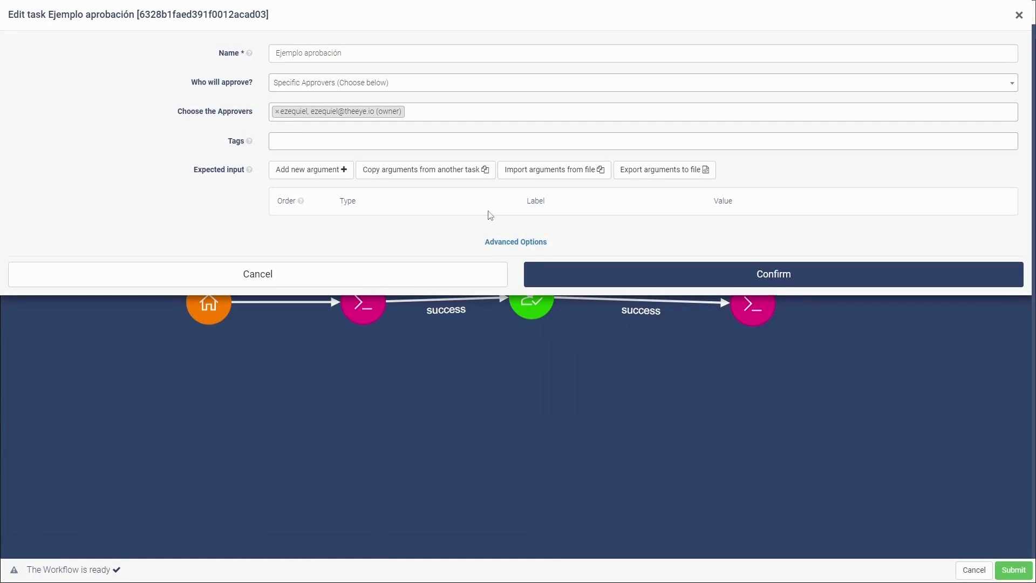
Step: Copy the Tu nombre argument from the hola mundo task, confirm, and submit the workflow
click(472, 179)
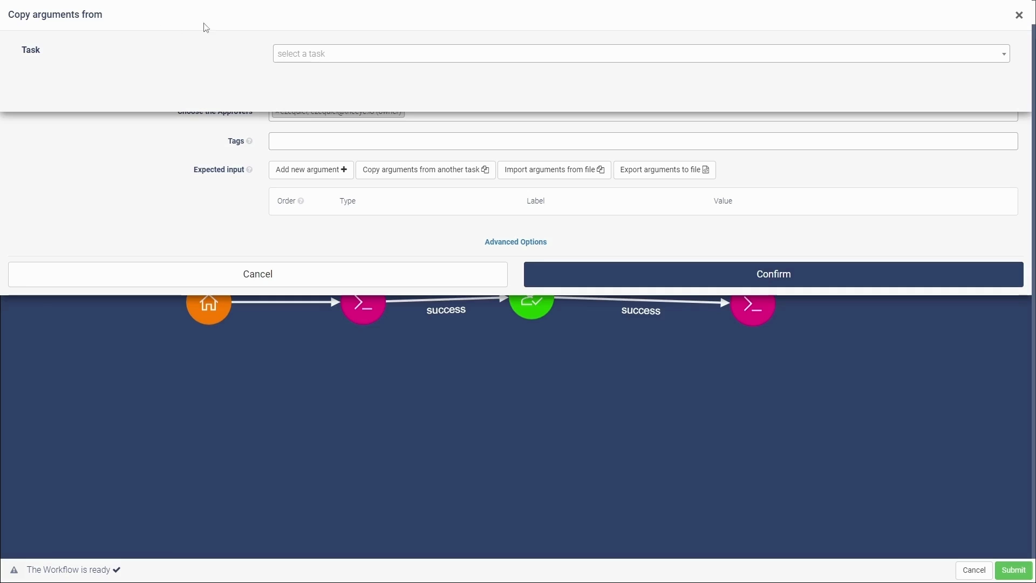
click(317, 54)
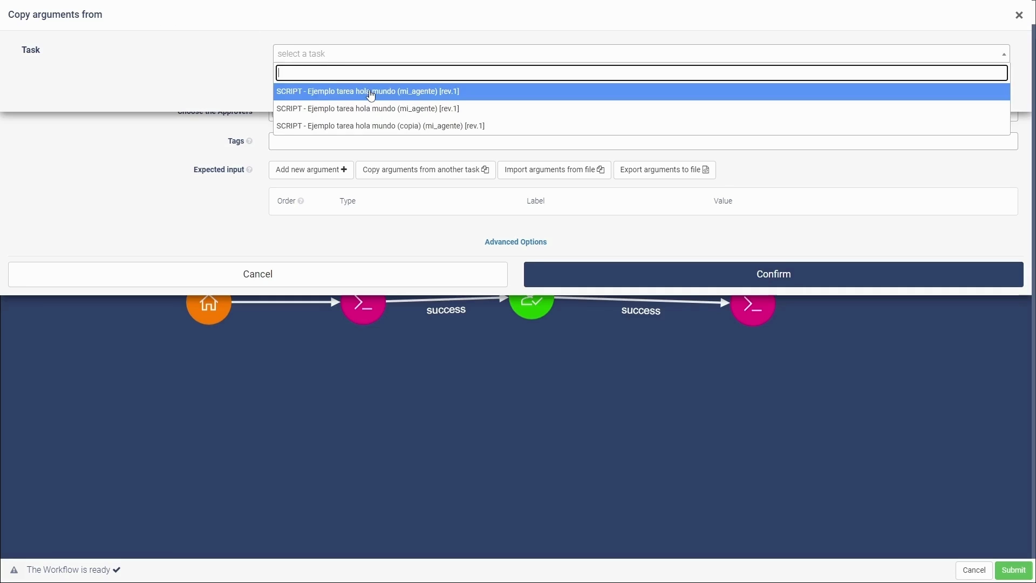
click(358, 126)
click(489, 52)
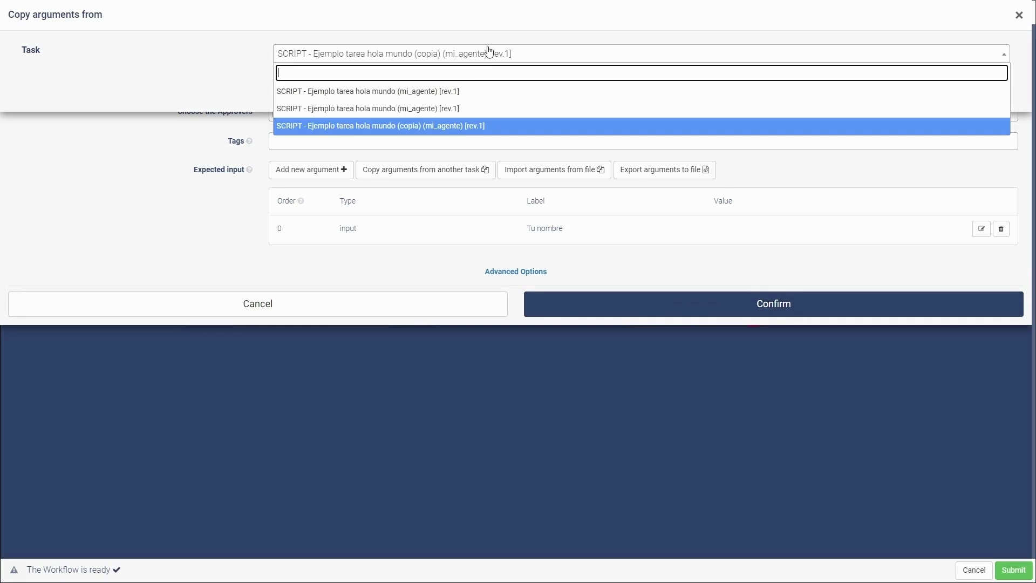
click(463, 109)
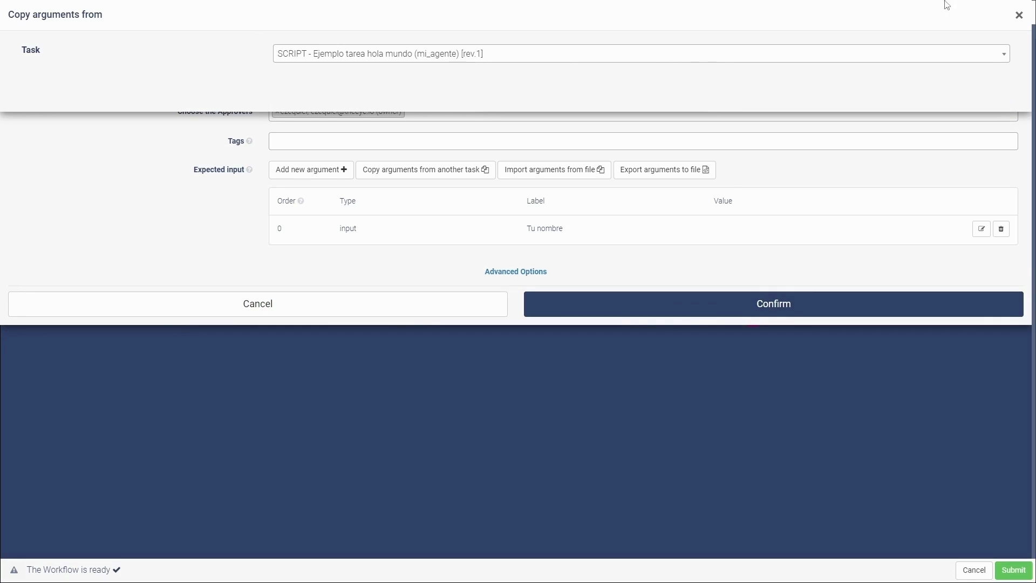
click(1018, 16)
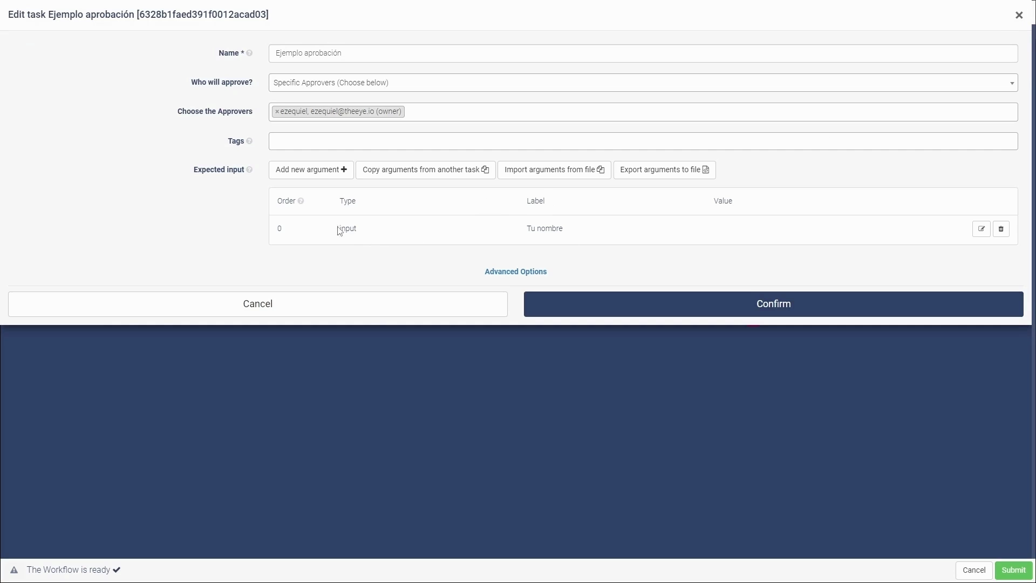
click(657, 313)
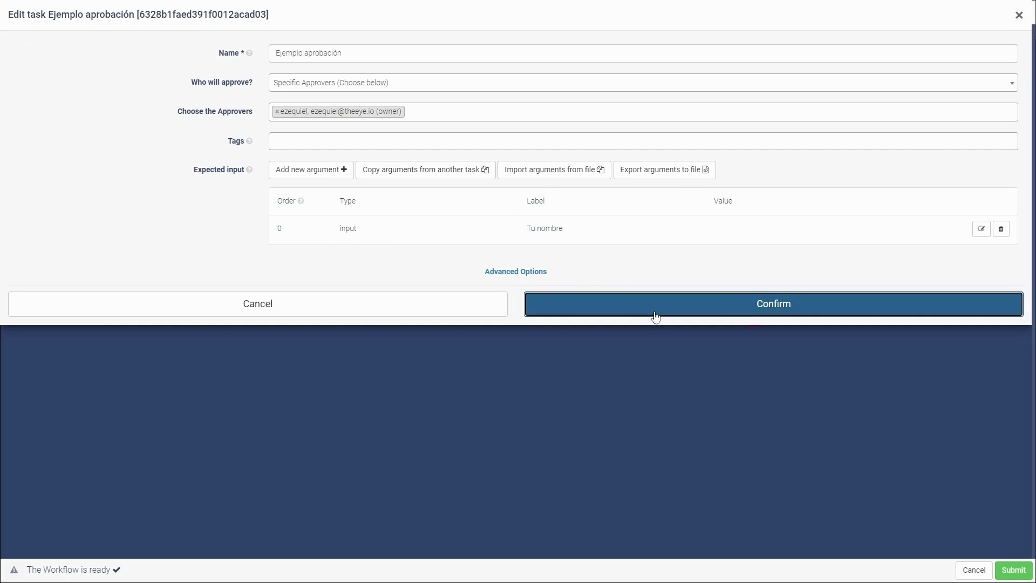
click(1014, 570)
Step: Run Workflow tutorial with Tu nombre set to Jorge and expand the new execution's tasks
click(997, 120)
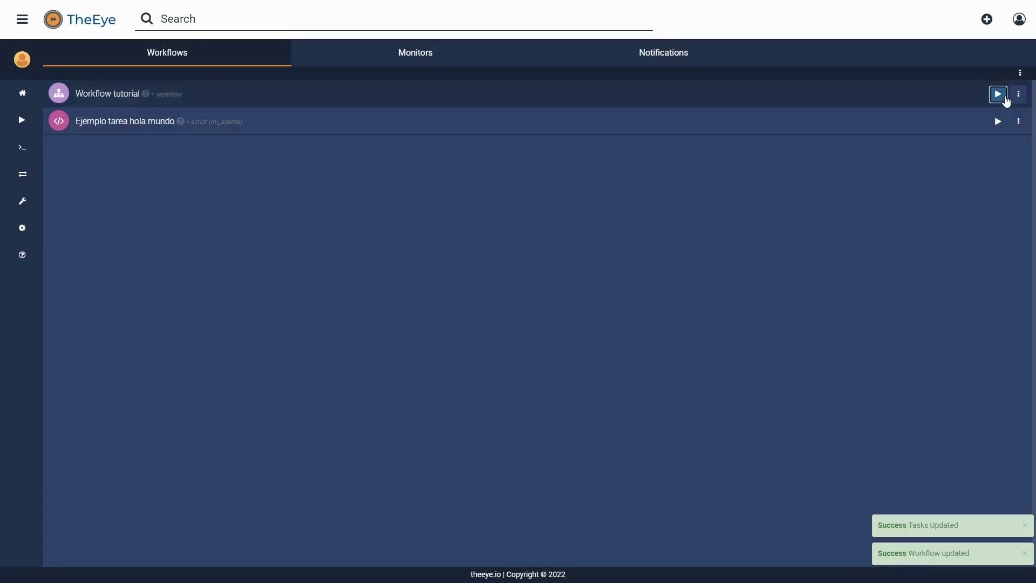
click(534, 54)
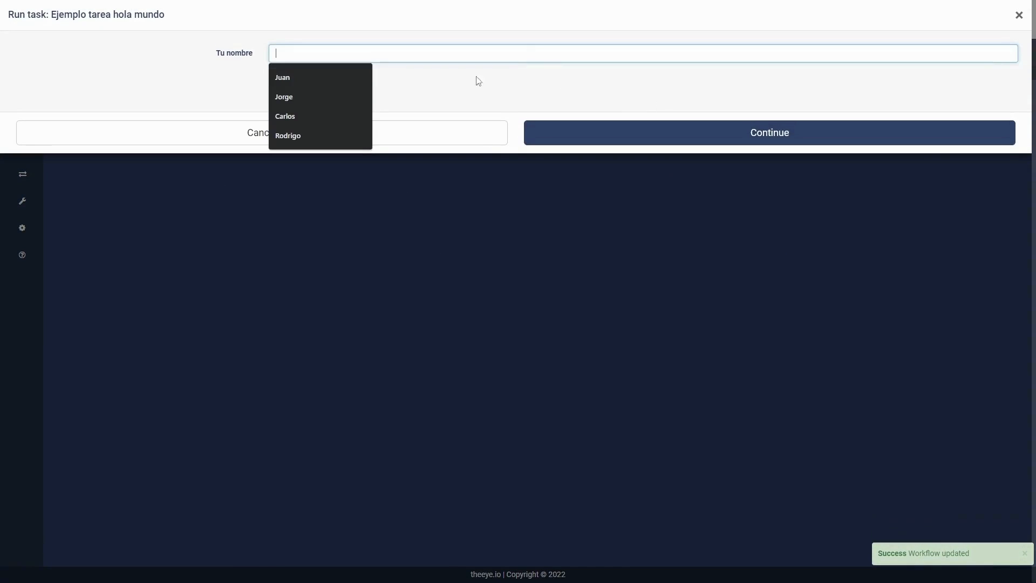
click(324, 91)
click(658, 138)
click(654, 156)
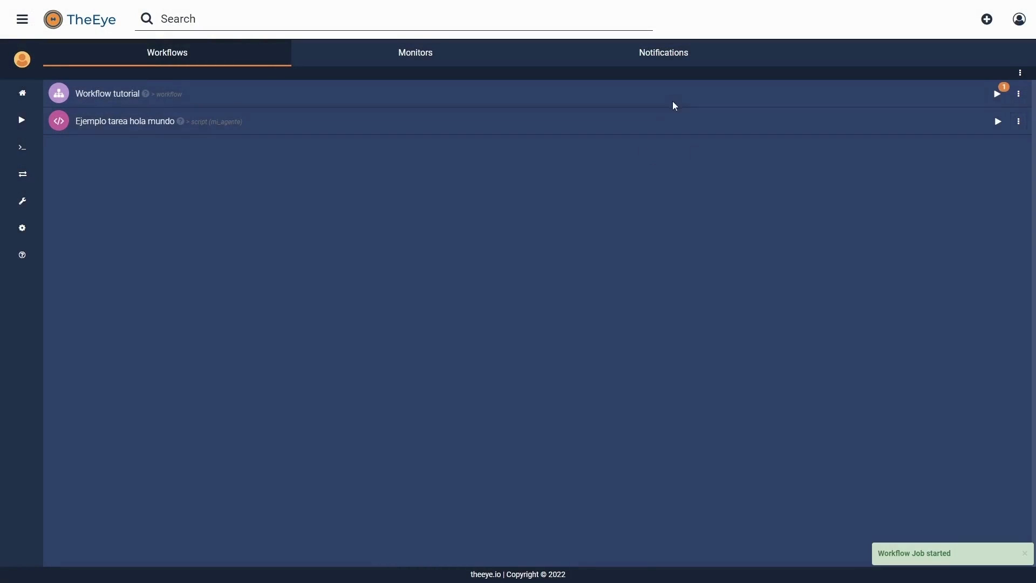
click(675, 105)
click(137, 157)
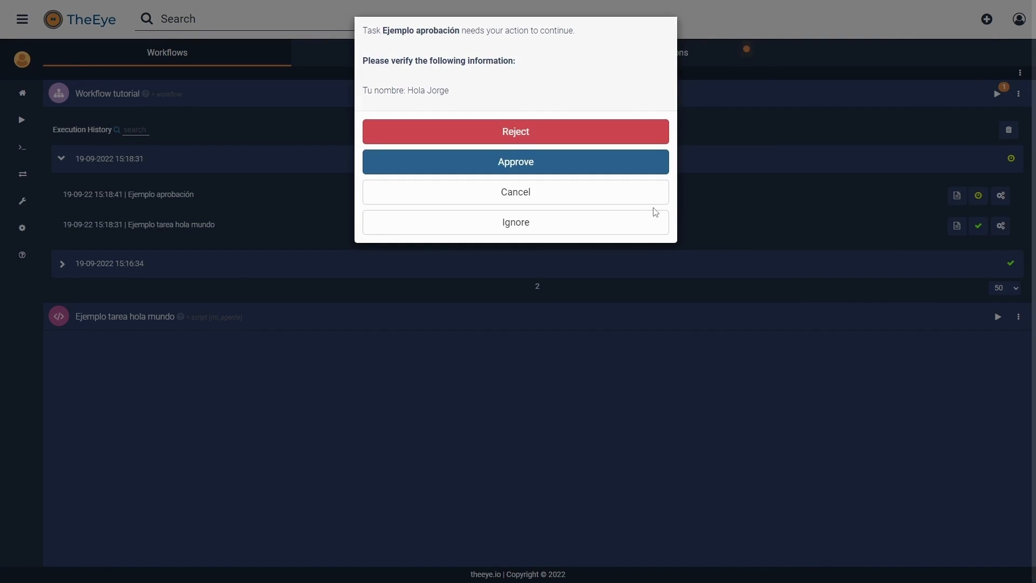
Step: Ignore the prompt, check the on-hold notification, then approve the Ejemplo aprobación request
click(594, 228)
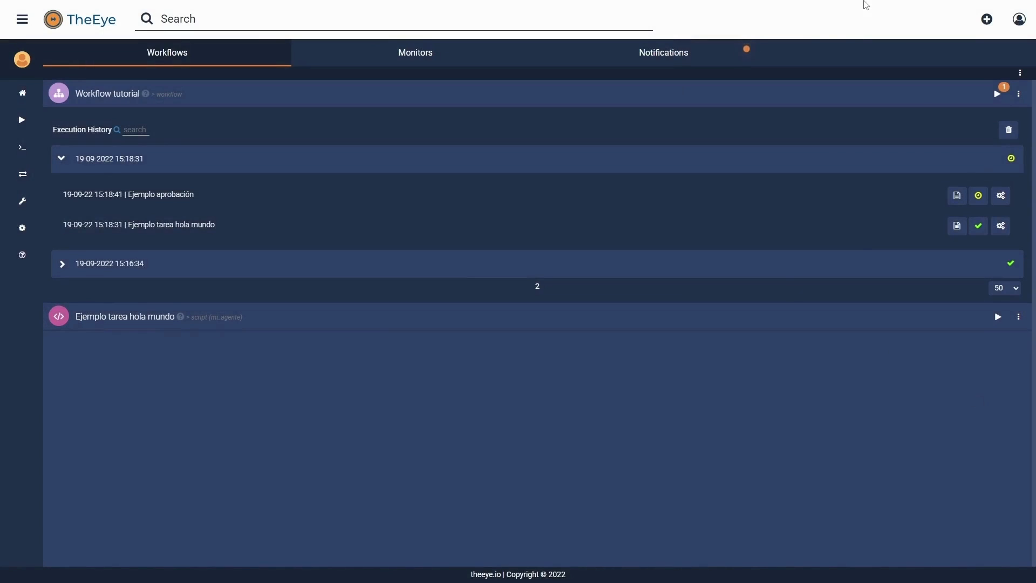
click(743, 48)
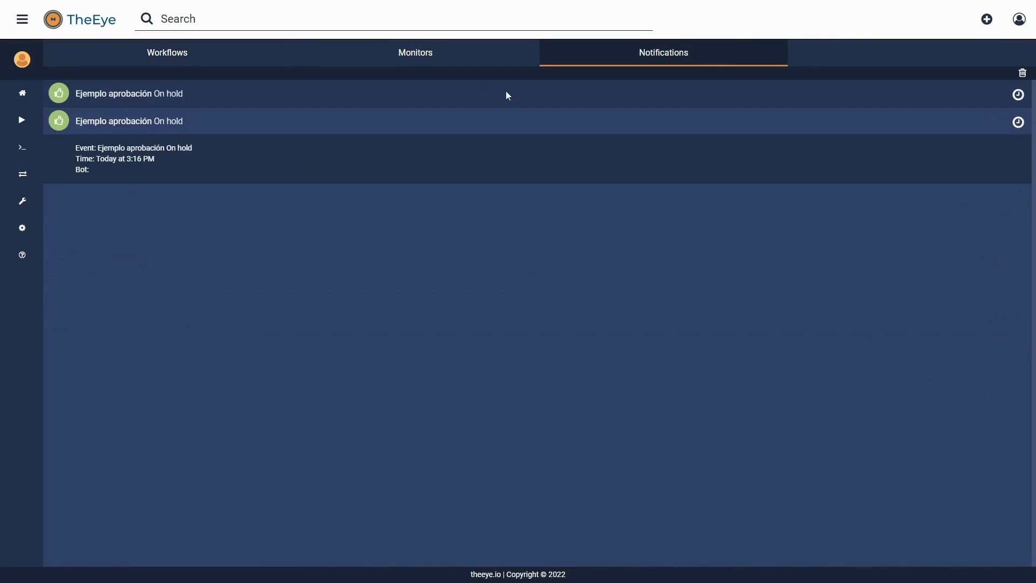
click(257, 97)
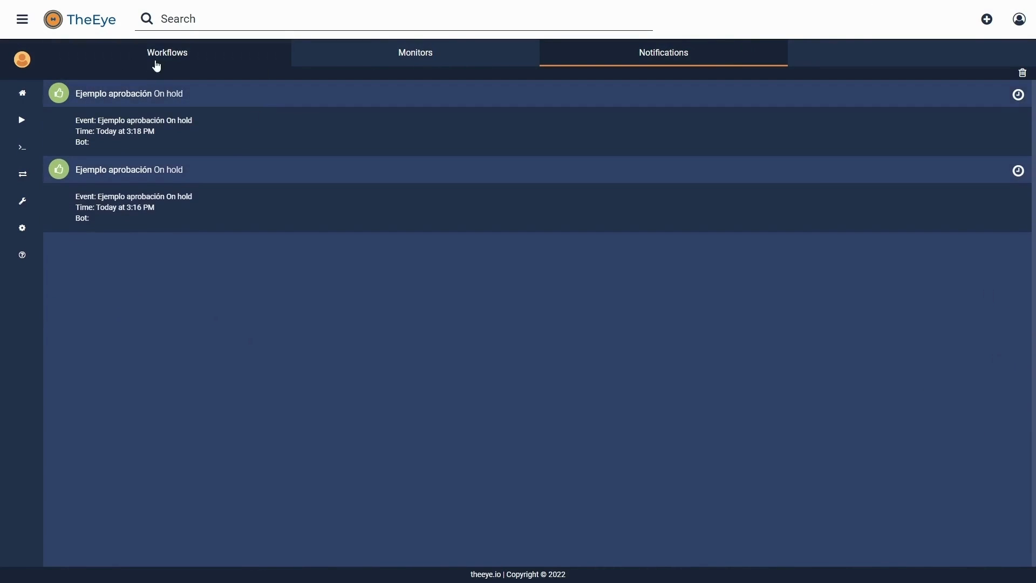
click(160, 61)
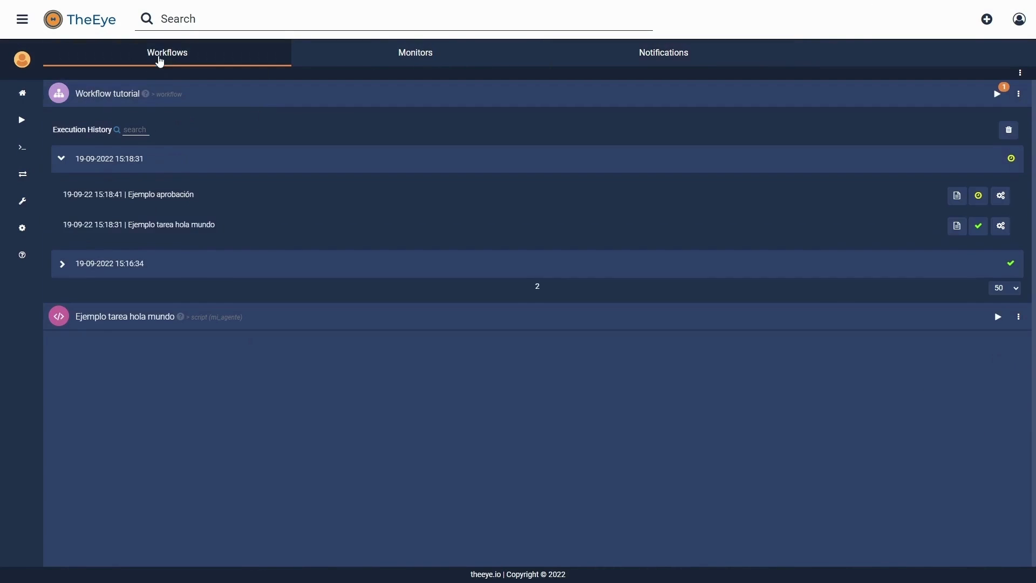
click(982, 204)
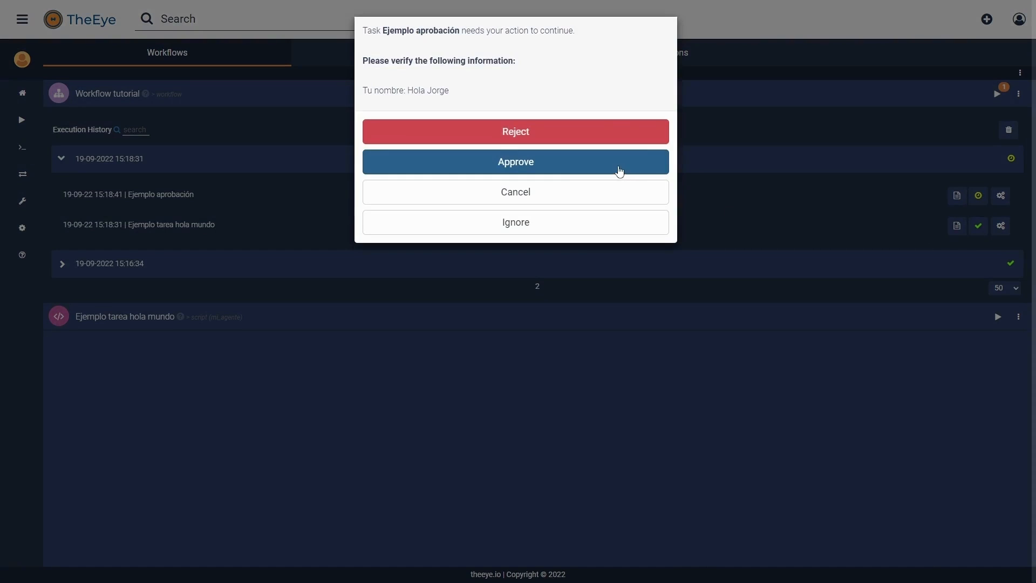
click(618, 168)
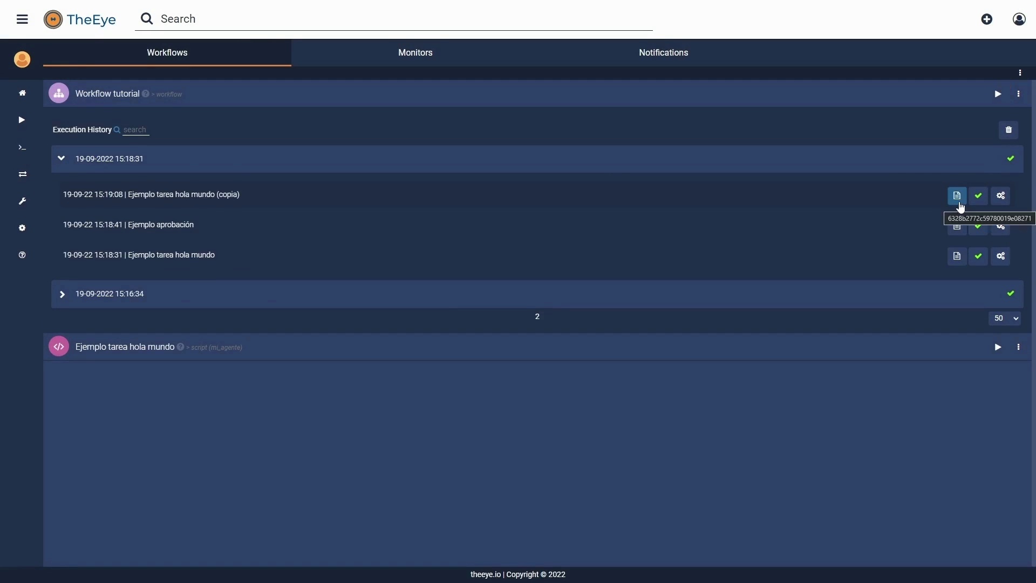
Step: Inspect the copia task log: input 'Hola Jorge', output 'Hola Hola Jorge'
click(958, 197)
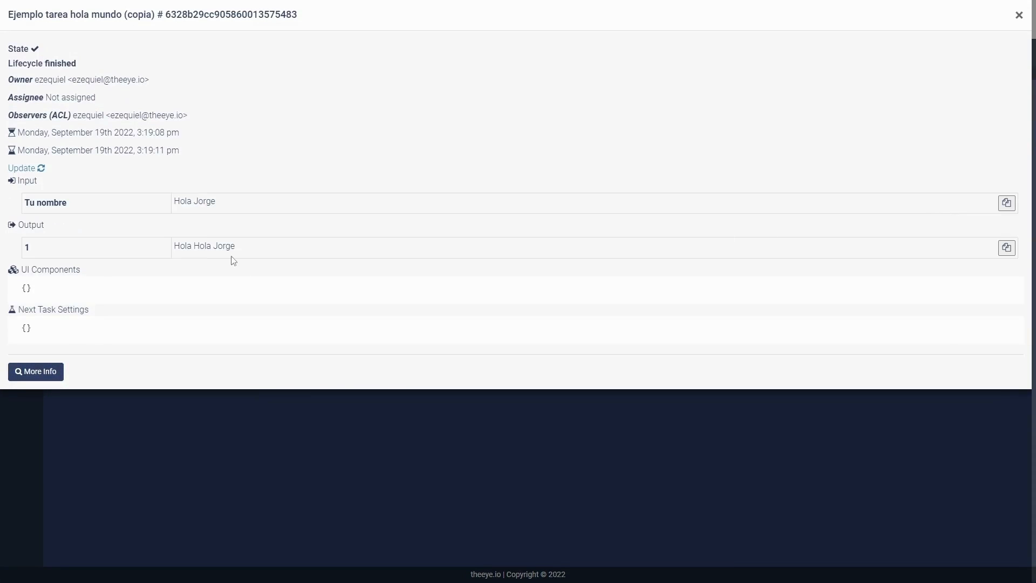
drag(186, 246, 234, 246)
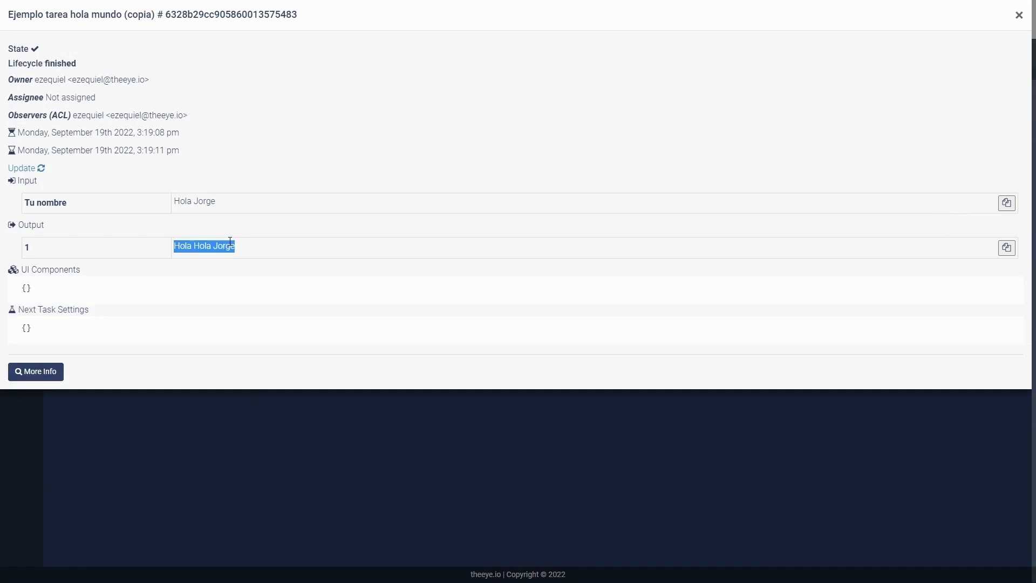
drag(212, 201, 173, 201)
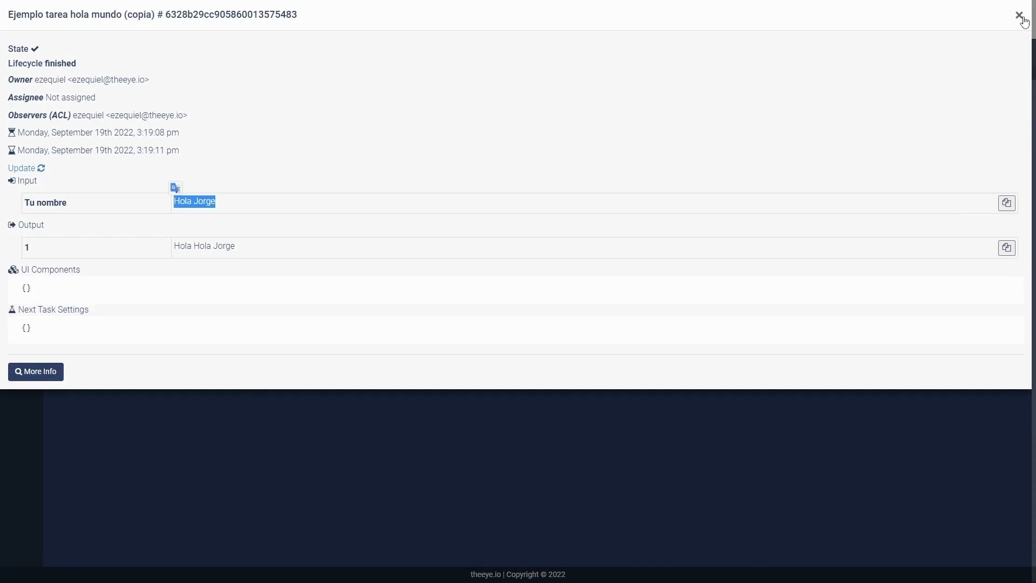
click(1021, 17)
Step: Inspect the approval task's Tu nombre input, output and approver details, then collapse the history
click(954, 231)
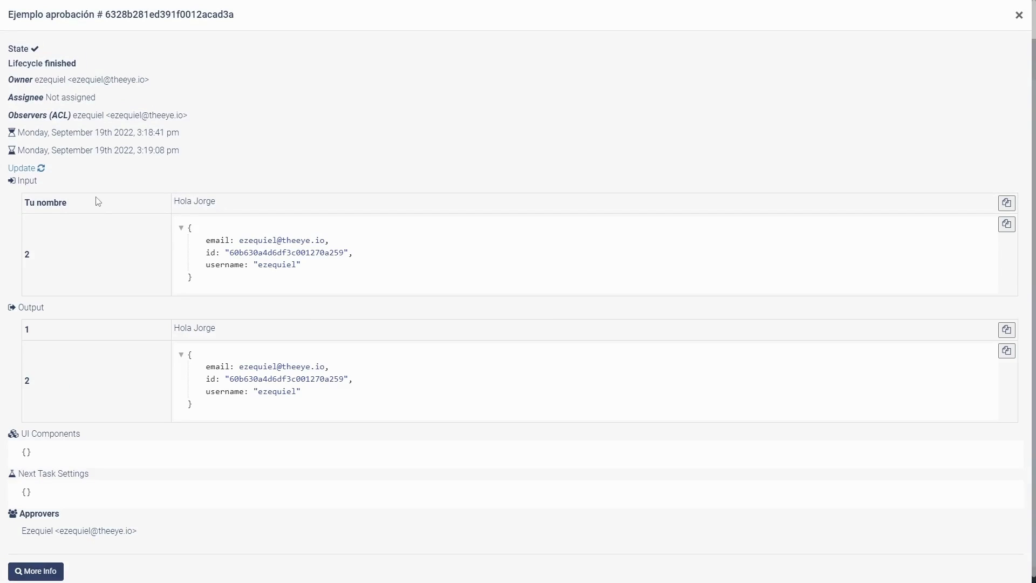
triple_click(97, 203)
triple_click(200, 200)
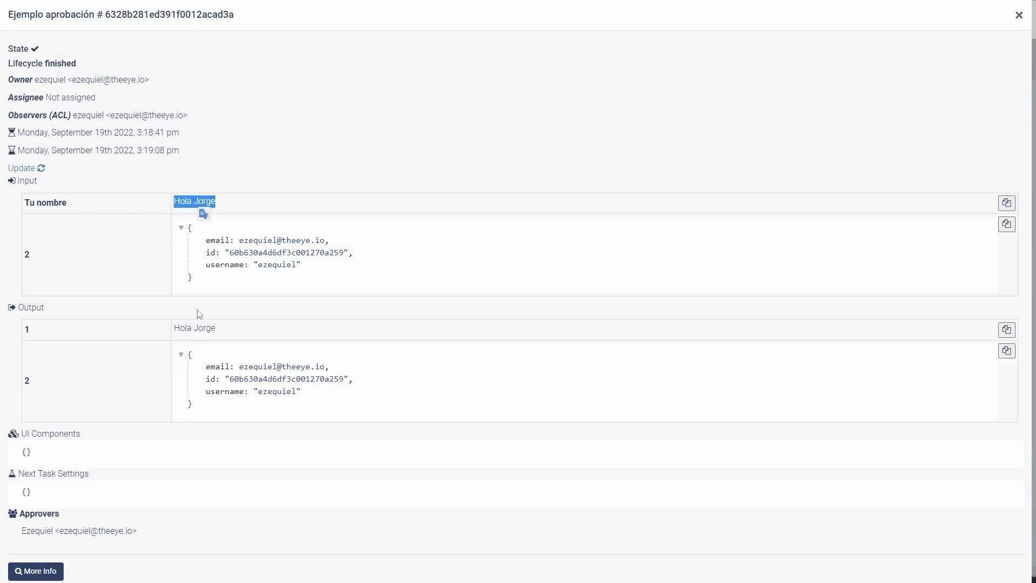
triple_click(203, 326)
click(261, 330)
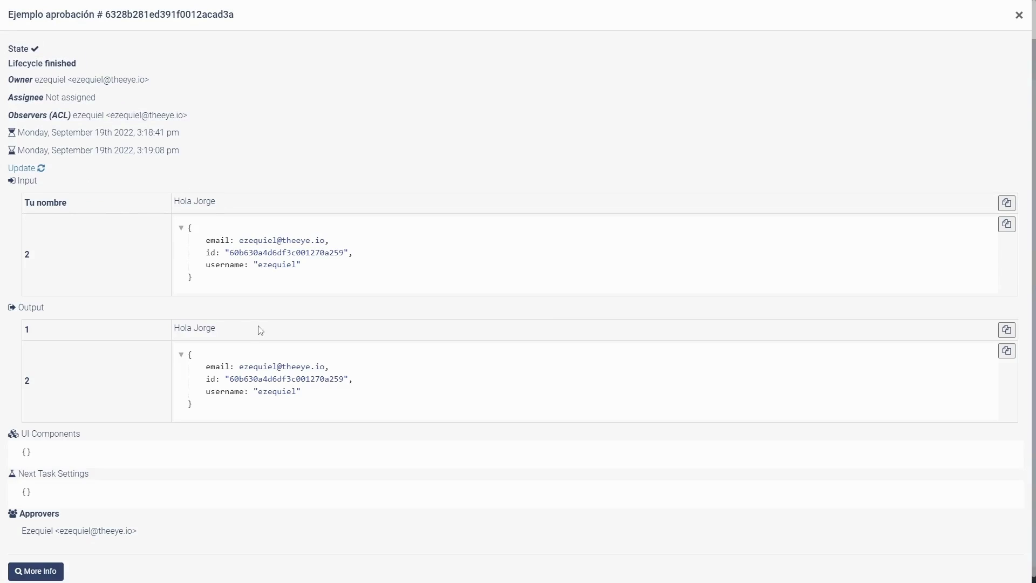
drag(217, 405, 189, 352)
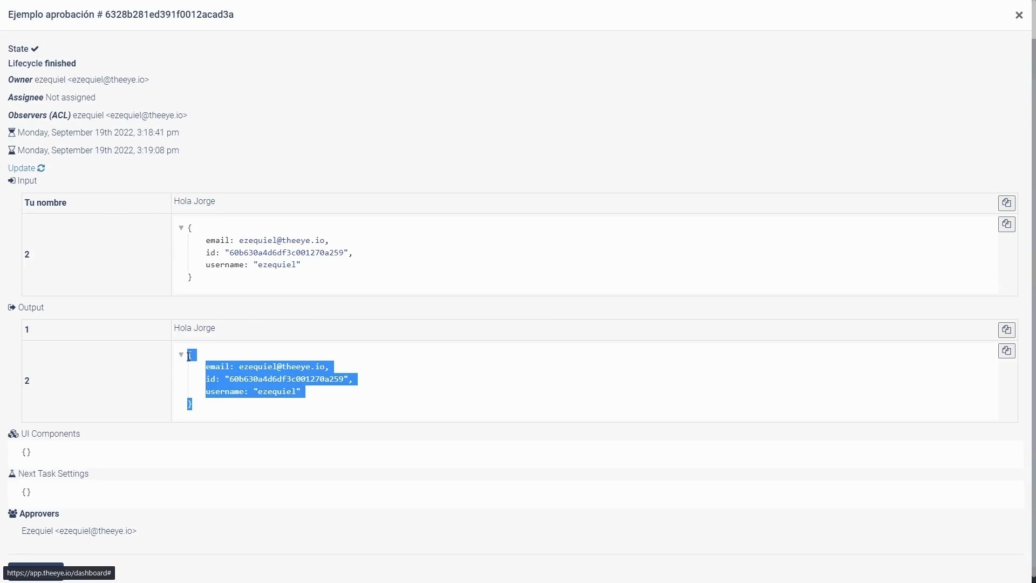
click(276, 427)
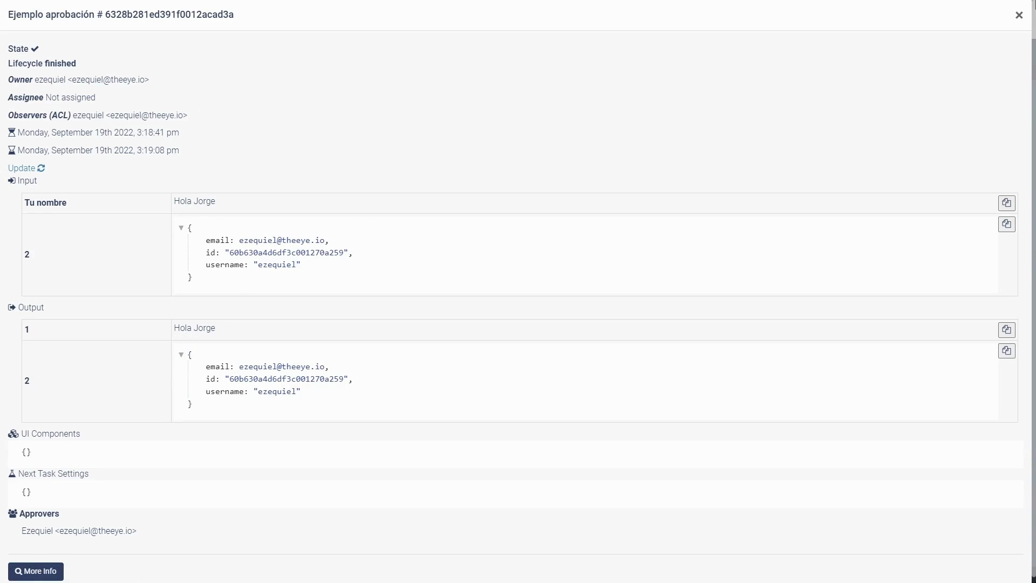
click(1018, 16)
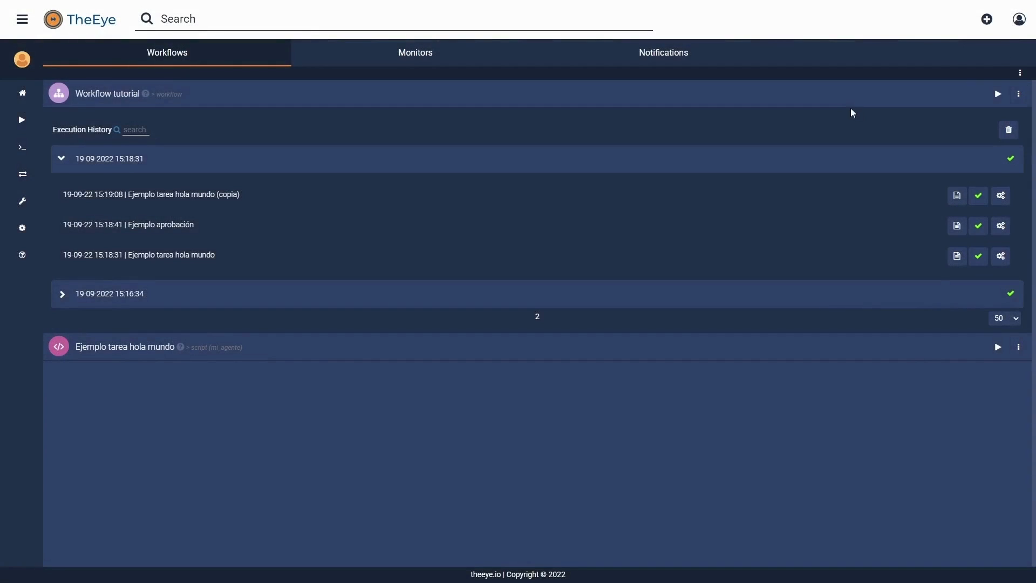
click(847, 107)
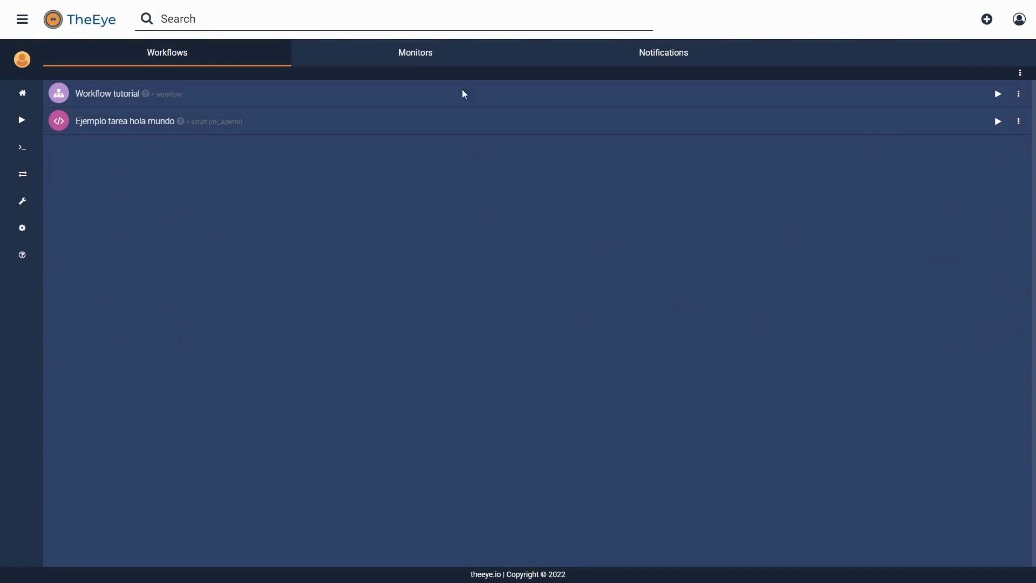